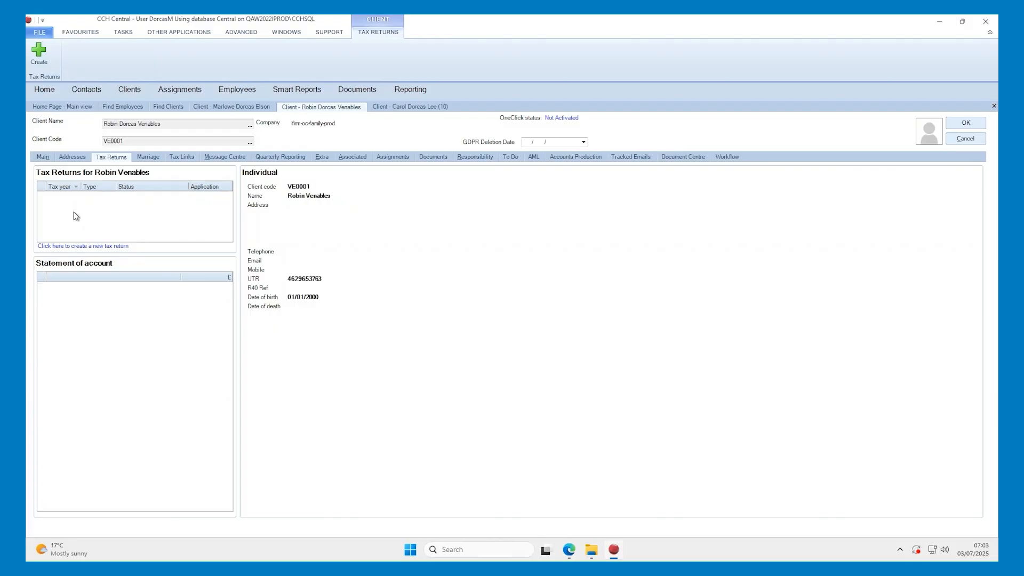
# - Start a new SA100 tax return for the client, set the tax year to 2024 and check the available application options
pyautogui.click(89, 246)
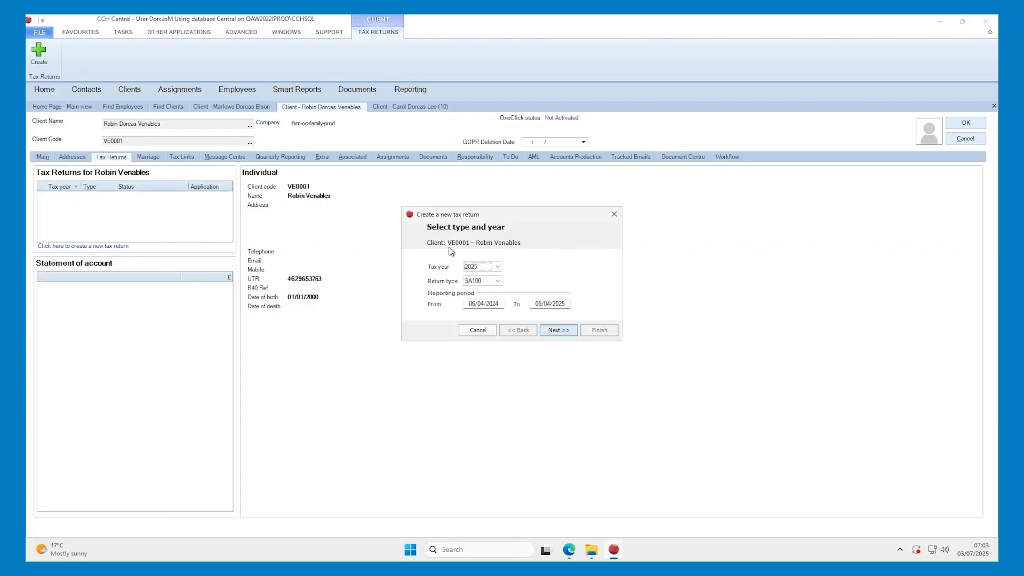
pyautogui.click(497, 267)
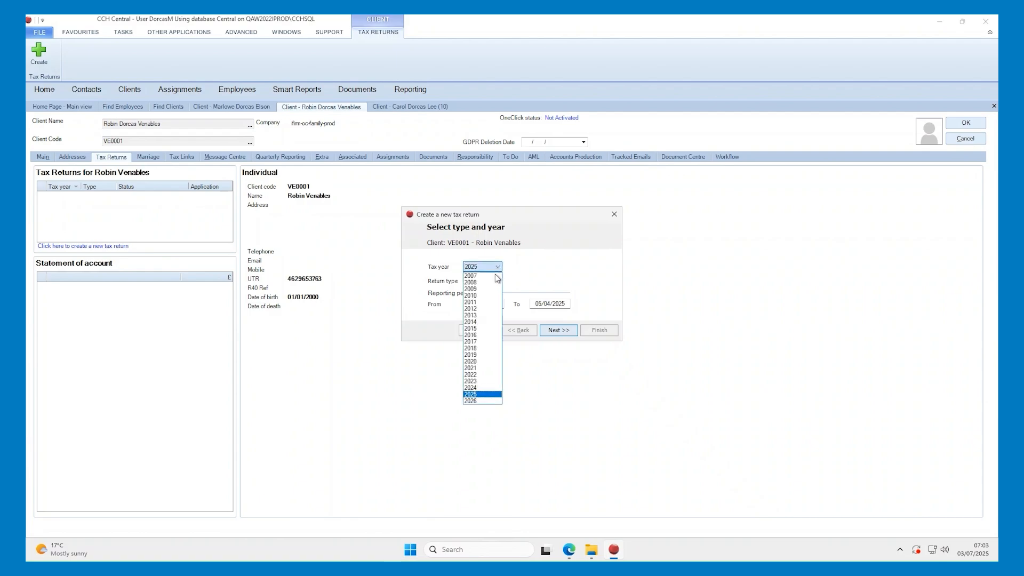
pyautogui.click(481, 387)
pyautogui.click(555, 330)
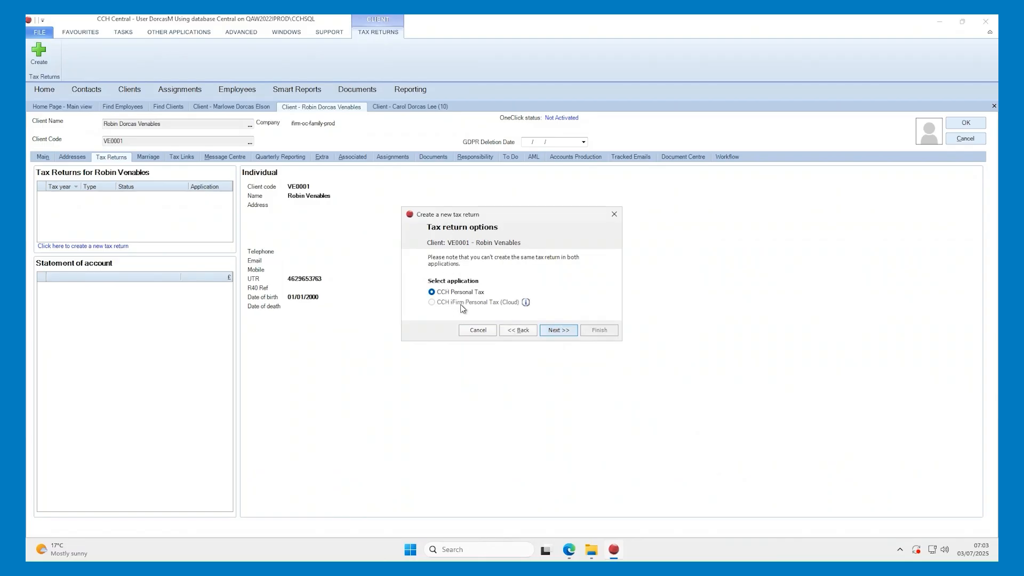
pyautogui.click(517, 330)
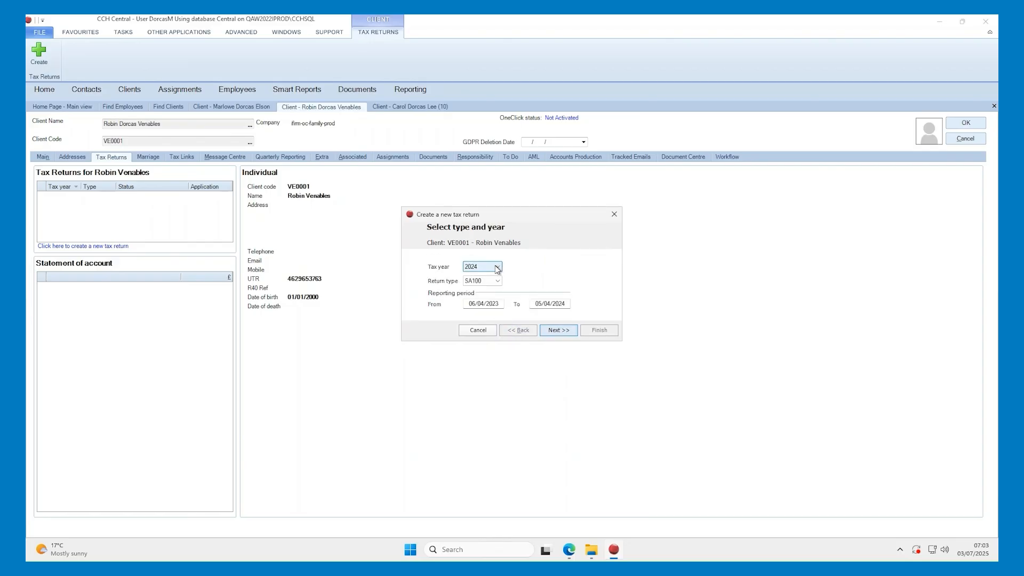
# - Set the return's tax year to 2025, choose CCH iFirm Personal Tax (Cloud) as the application and continue past the roll forward options
pyautogui.click(496, 268)
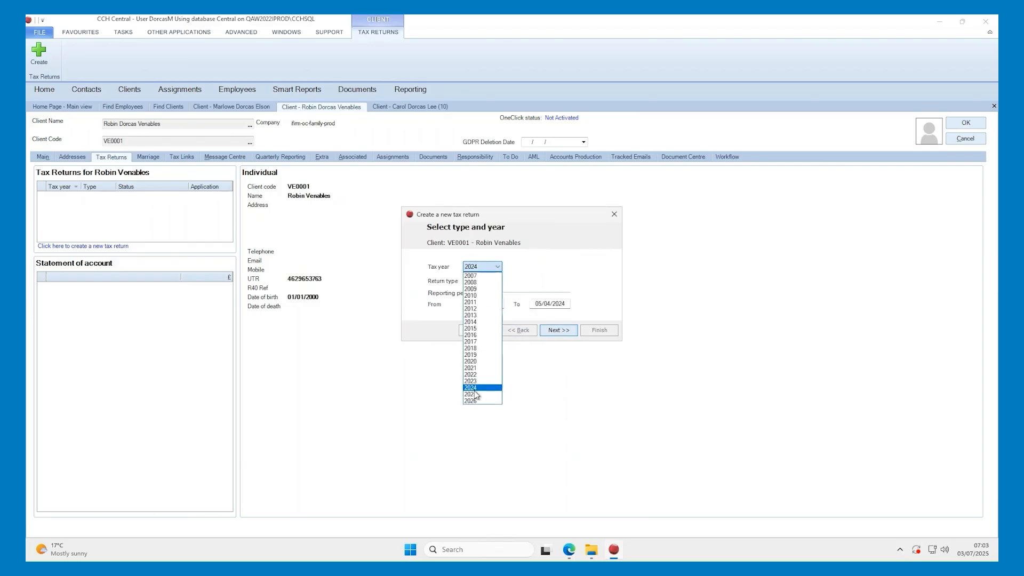
pyautogui.click(473, 397)
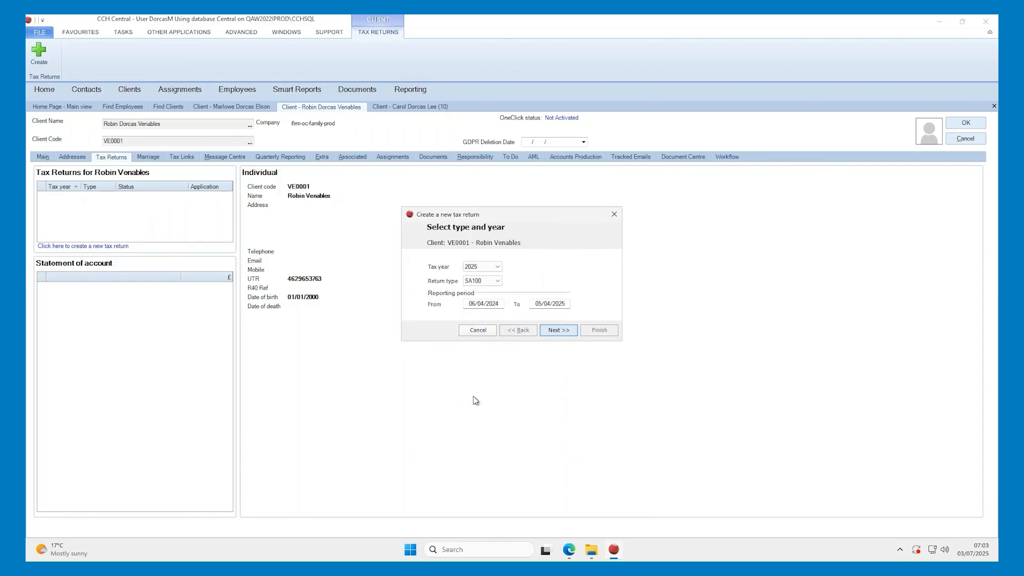
pyautogui.click(558, 330)
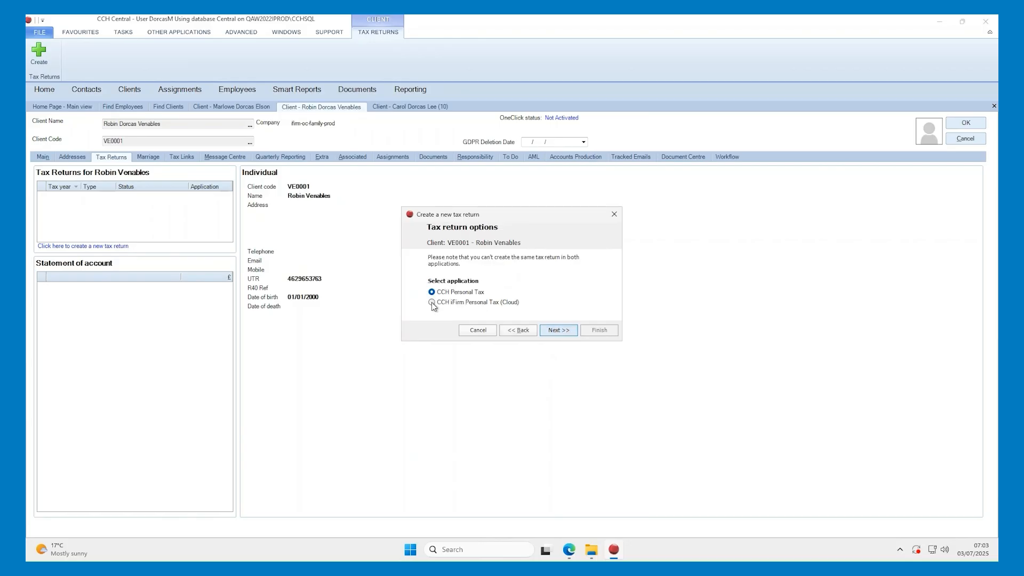
pyautogui.click(432, 302)
pyautogui.click(559, 331)
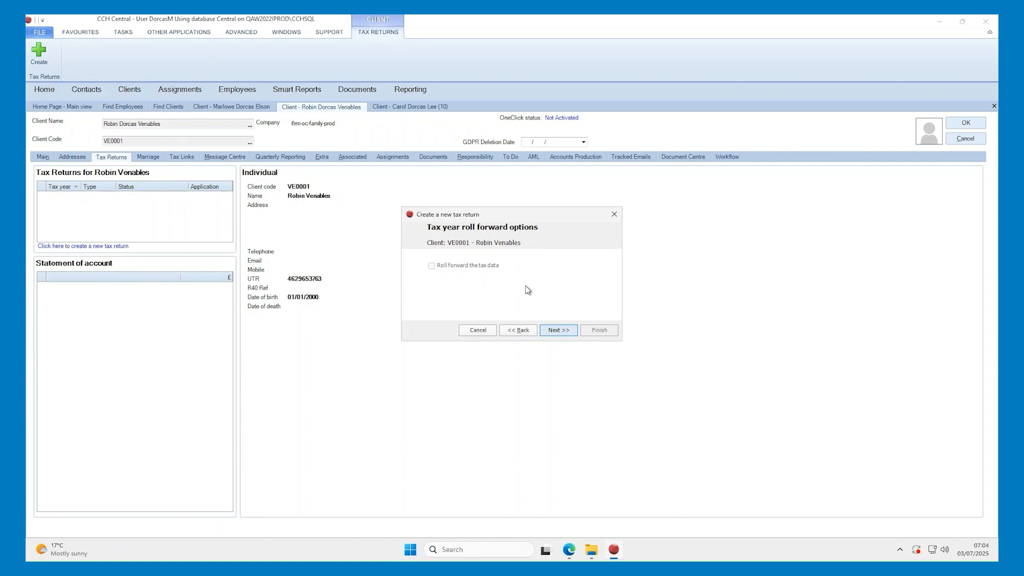
pyautogui.click(555, 331)
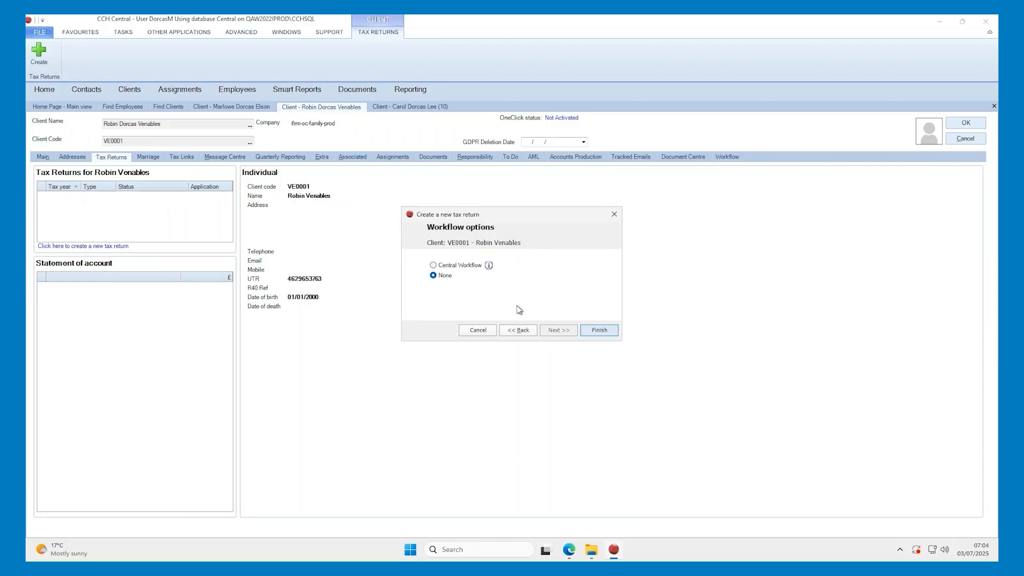
# - Assign the Central Workflow "CCH Personal Tax - Tax Return Status" to the return and finish creating it
pyautogui.click(433, 265)
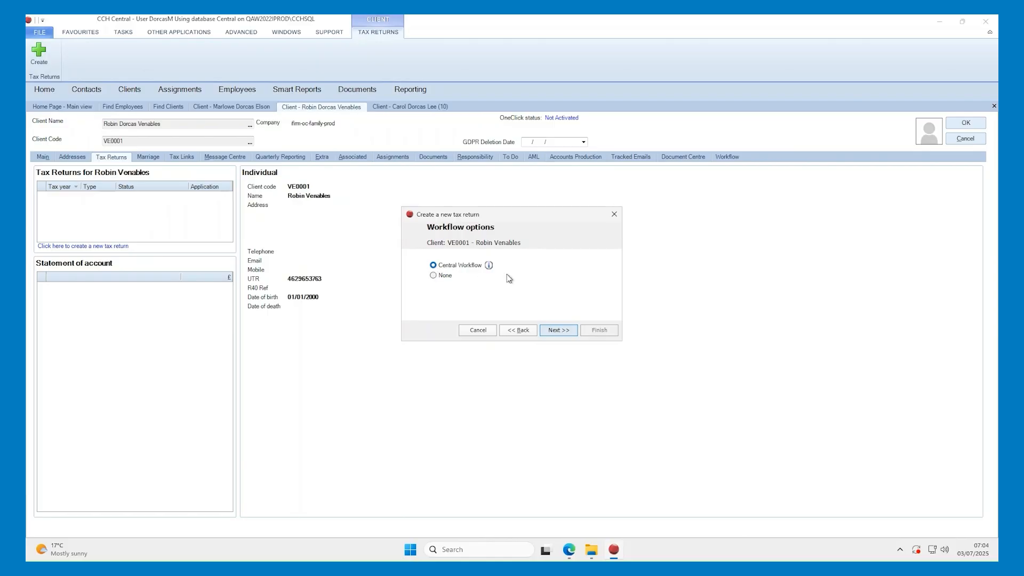
pyautogui.click(548, 332)
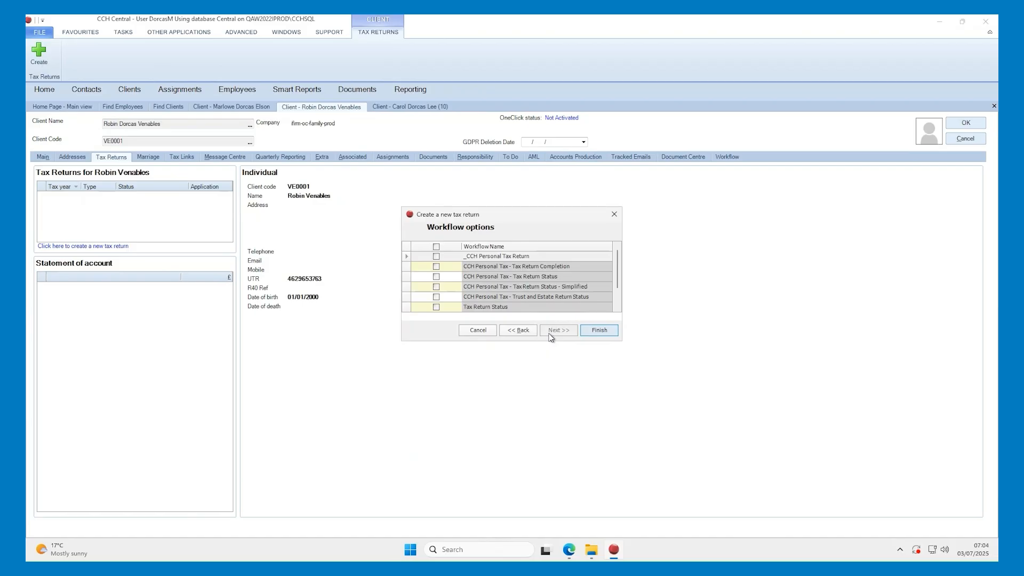
pyautogui.click(436, 276)
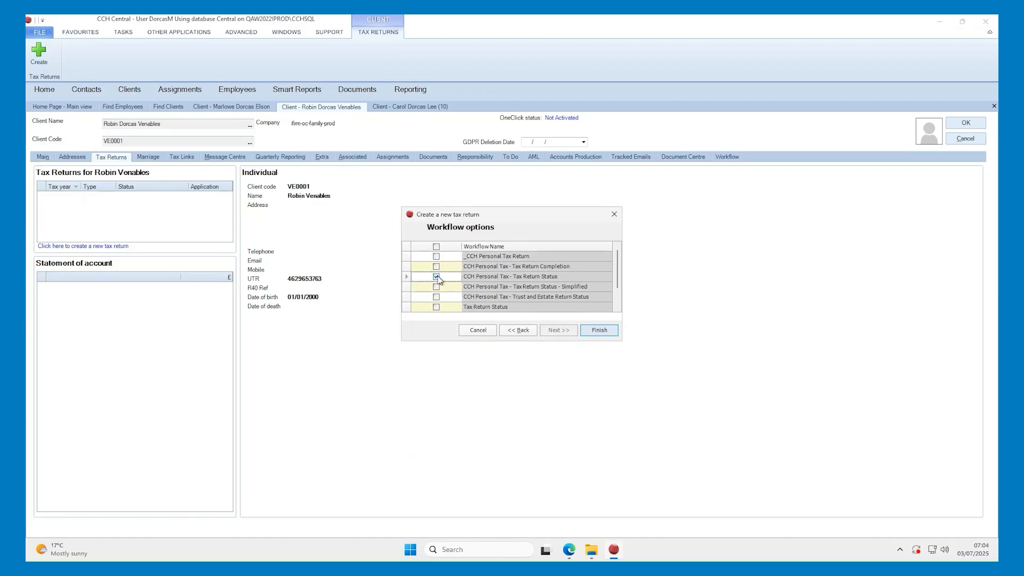
pyautogui.click(590, 330)
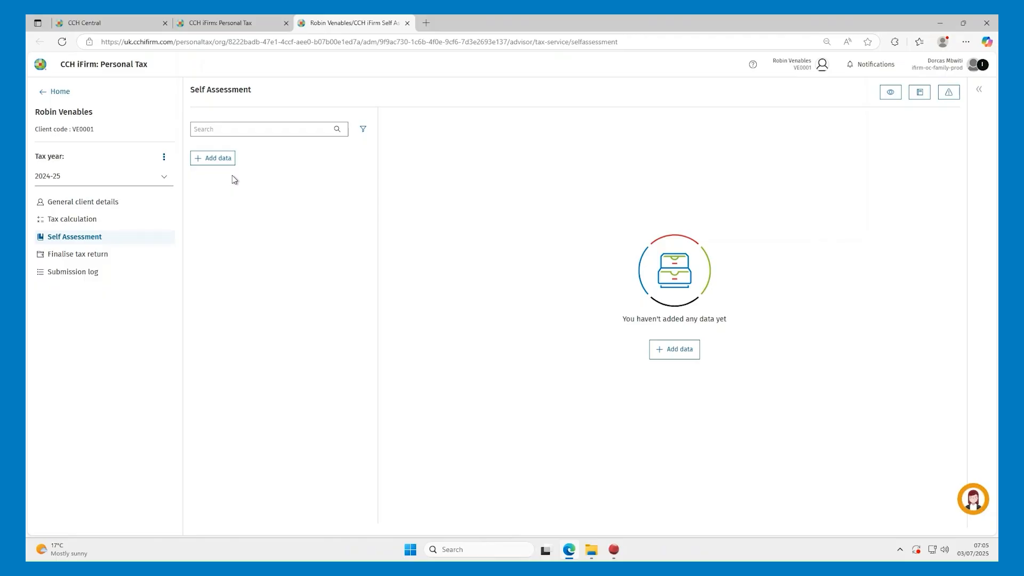
# - Open the list of data that can be added to the Self Assessment and try searching it for "sol"
pyautogui.click(213, 160)
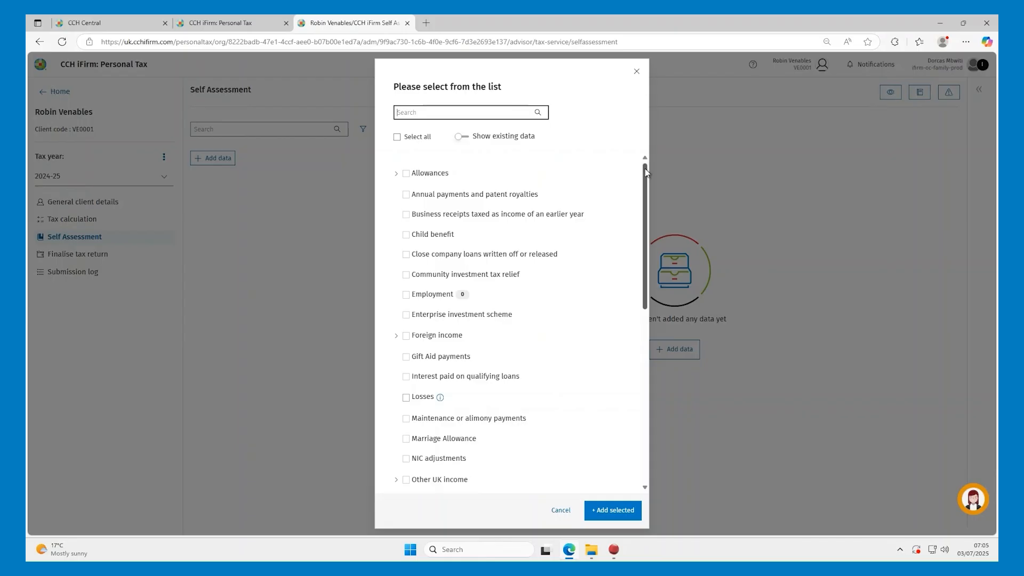
pyautogui.moveTo(645, 171)
pyautogui.mouseDown()
pyautogui.moveTo(632, 325)
pyautogui.moveTo(631, 159)
pyautogui.mouseUp()
pyautogui.click(507, 112)
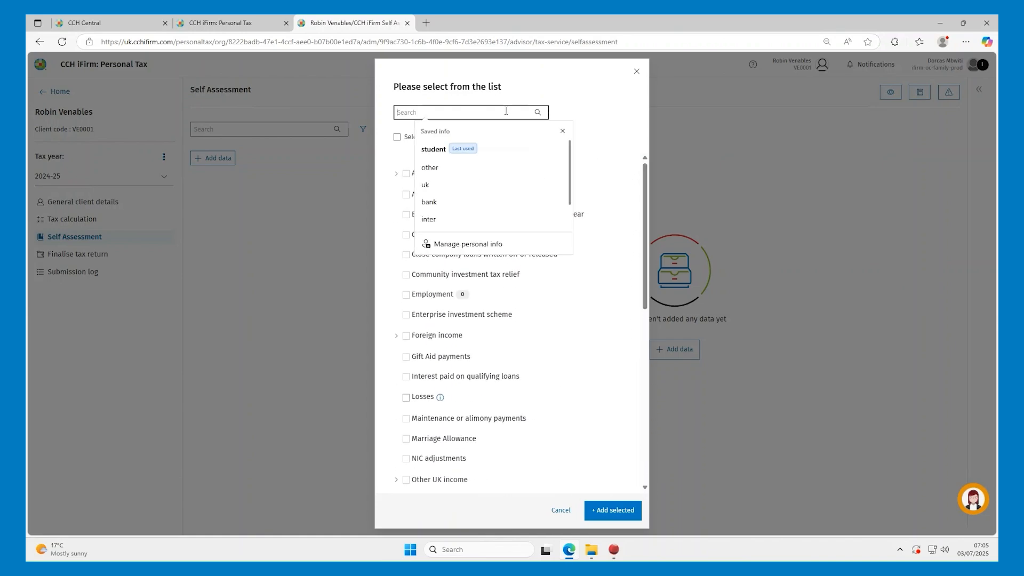
pyautogui.write('sol')
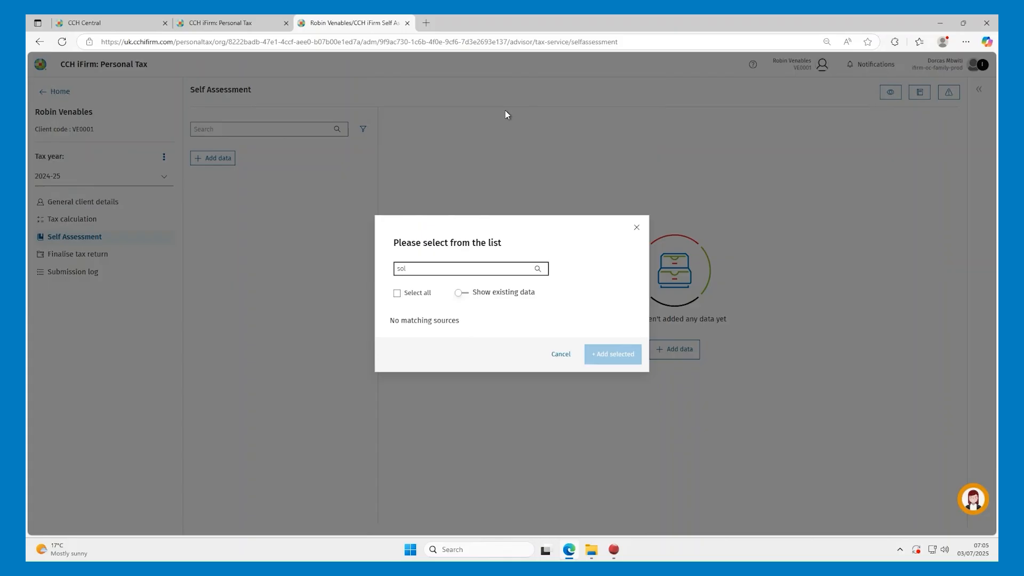
pyautogui.press('BackSpace')
pyautogui.press('BackSpace')
pyautogui.press('BackSpace')
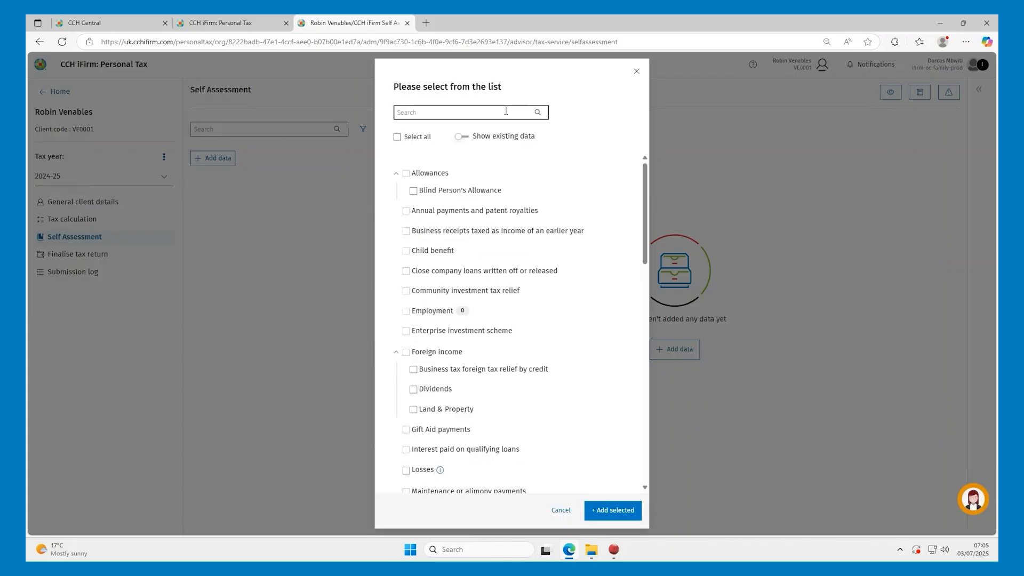
# - Search the list for "uk" and select Interest from banks, Interest from UK unit trusts, Ordinary property and Other taxable income
pyautogui.write('uk')
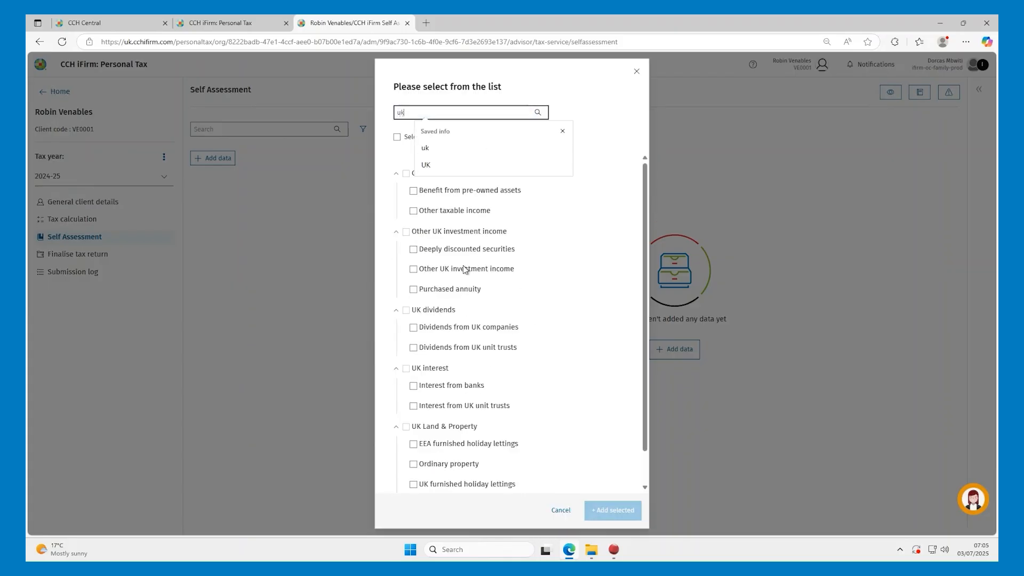
pyautogui.click(413, 388)
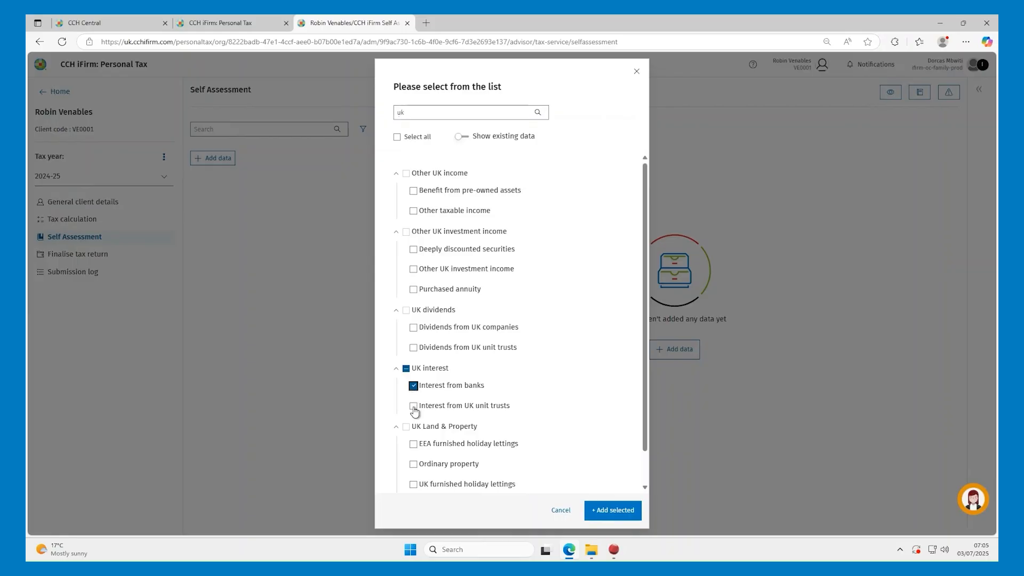
pyautogui.click(414, 407)
pyautogui.click(415, 472)
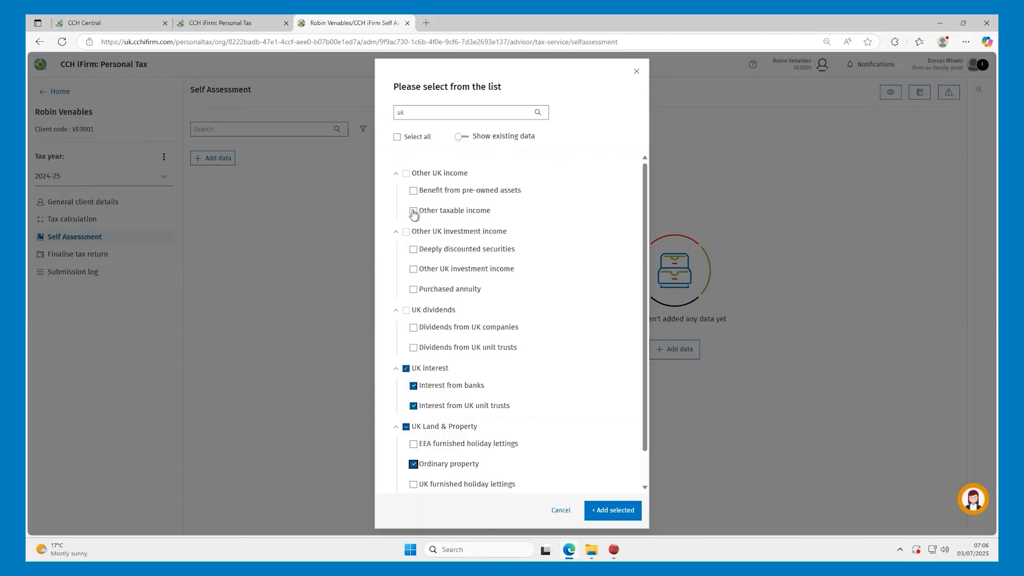
pyautogui.click(413, 211)
# - Search the list for "student" and select Student and Postgraduate loan repayments
pyautogui.doubleClick(437, 113)
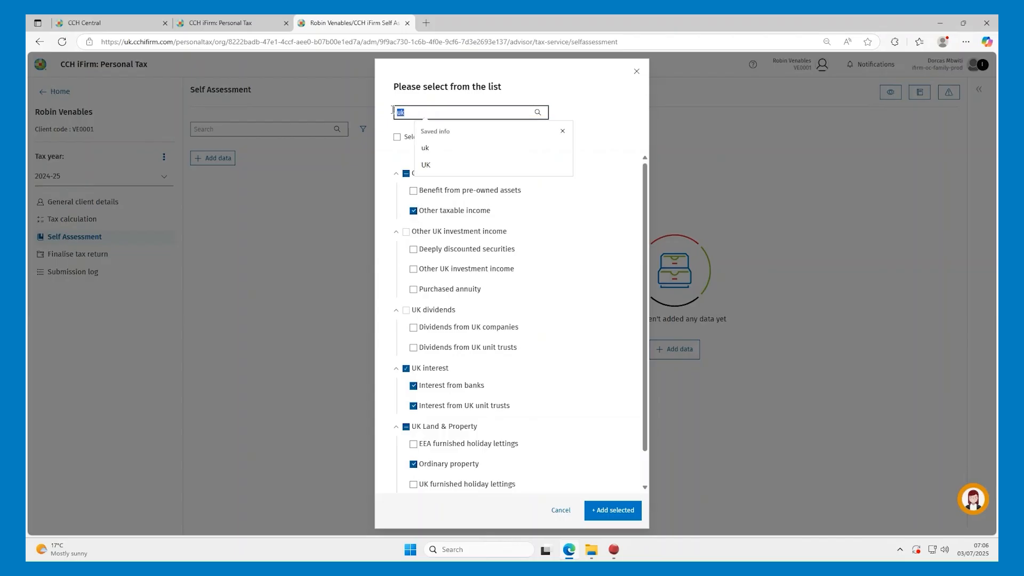
pyautogui.write('student')
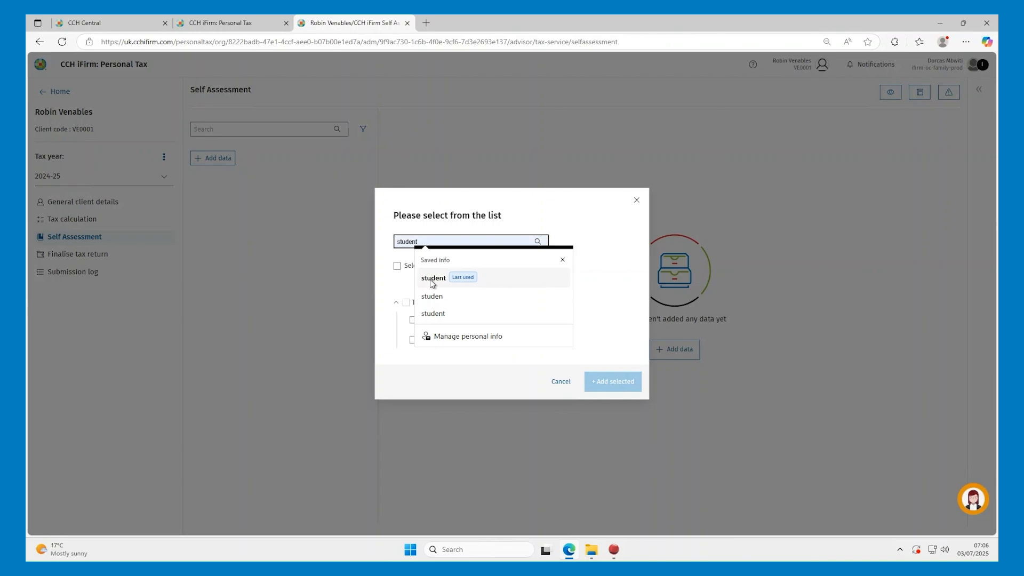
pyautogui.click(432, 283)
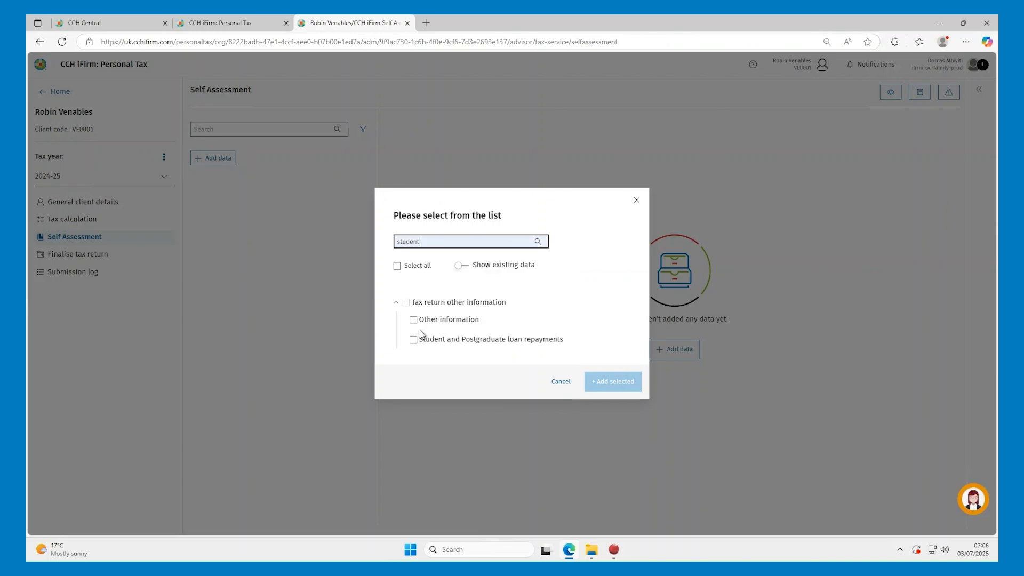
pyautogui.click(414, 339)
# - Search the list for "blin", select Blind Person's Allowance and add all the selected data to the return
pyautogui.doubleClick(415, 244)
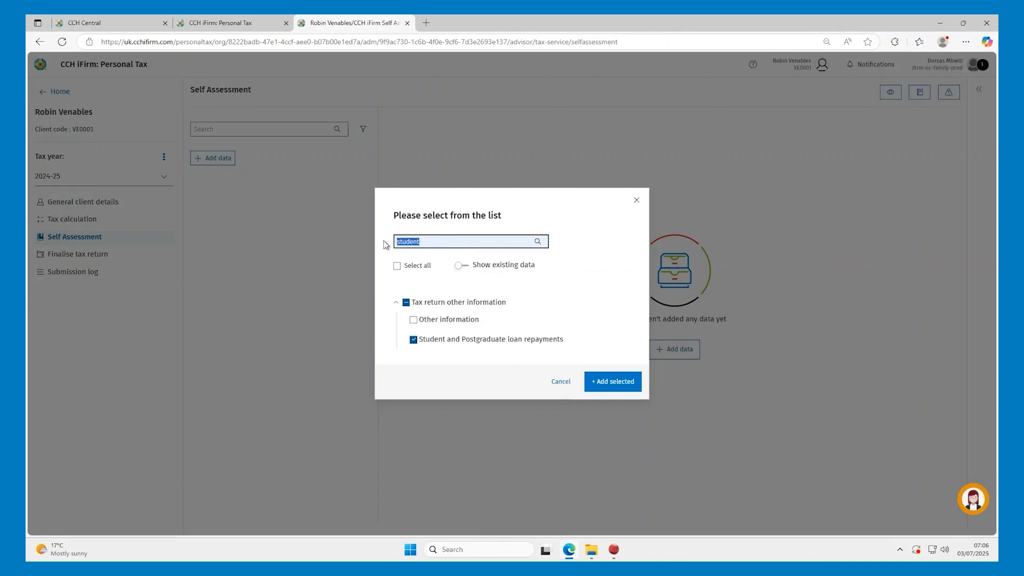
pyautogui.write('blin')
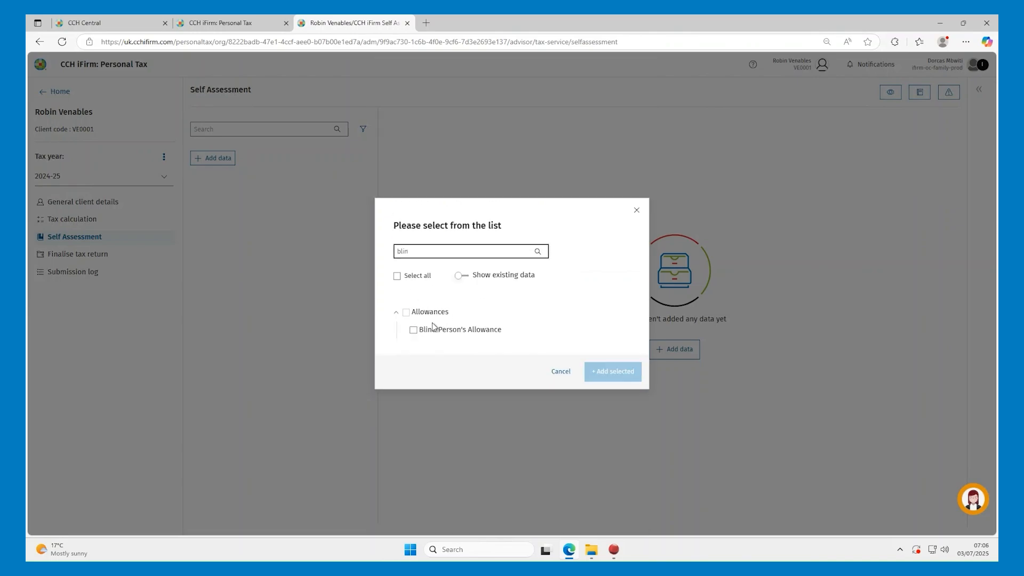
pyautogui.click(414, 332)
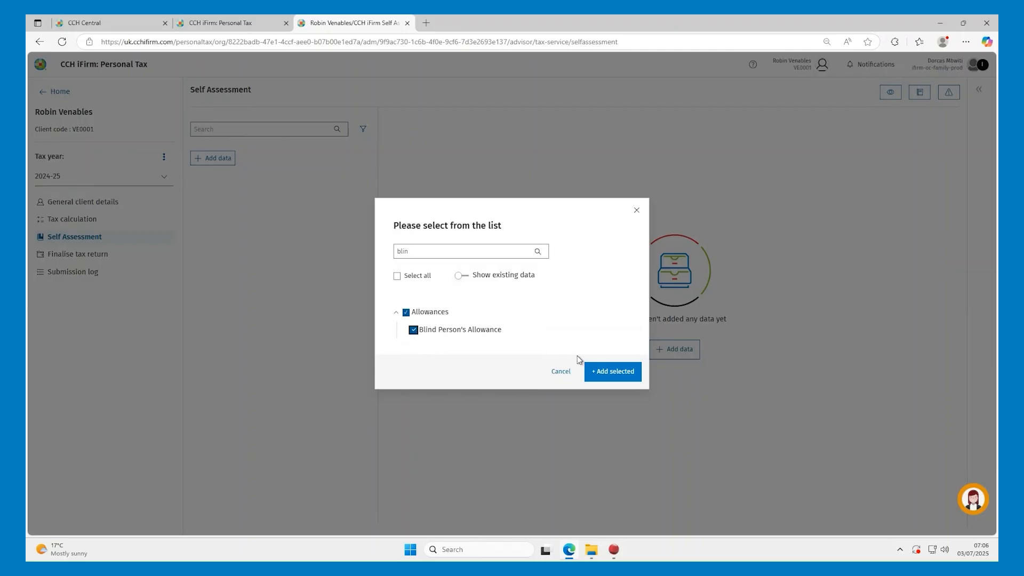
pyautogui.click(612, 373)
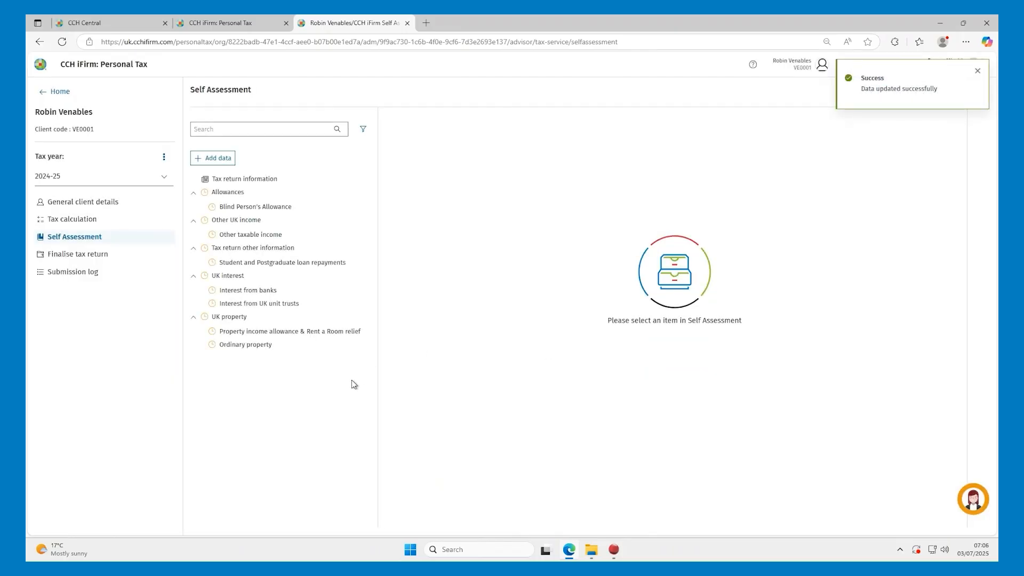
# - View the Ordinary property form, including its tax adjustments and premiums fields
pyautogui.click(265, 347)
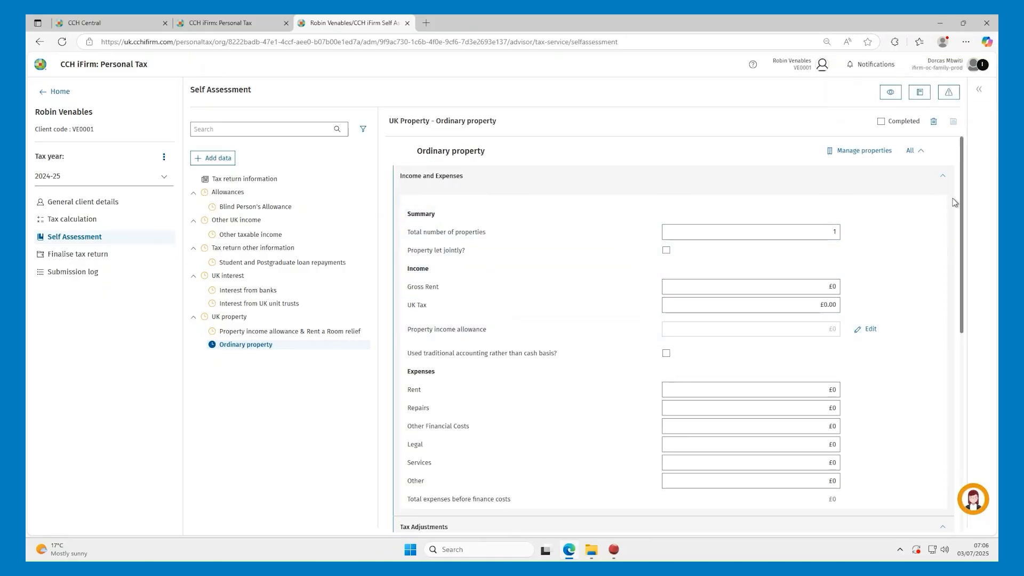
pyautogui.moveTo(962, 198); pyautogui.dragTo(955, 362)
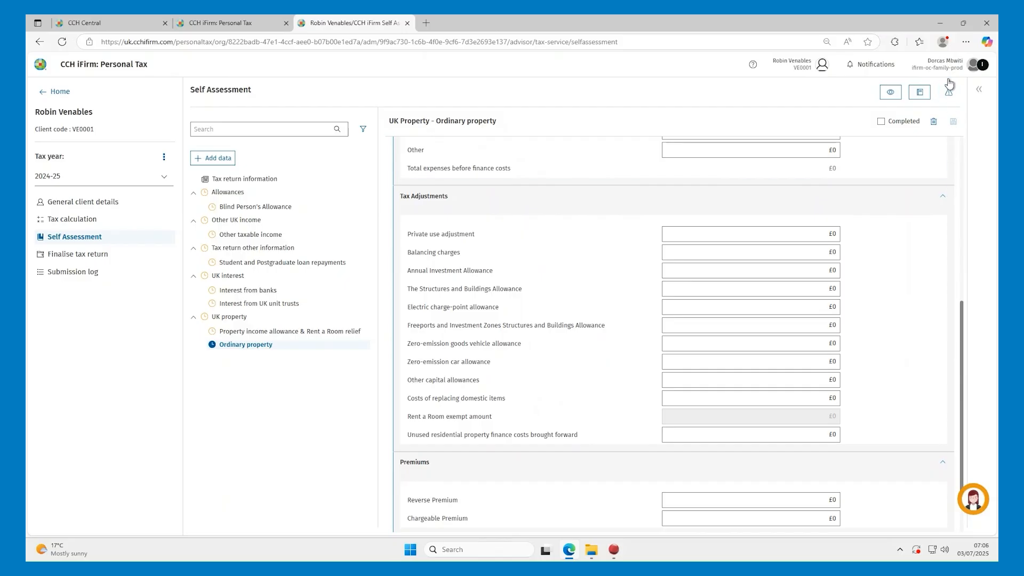
# - Switch back to CCH Central and open the 2025 iFirm tax return of the other client whose 2023 and 2024 returns are in Central
pyautogui.click(941, 24)
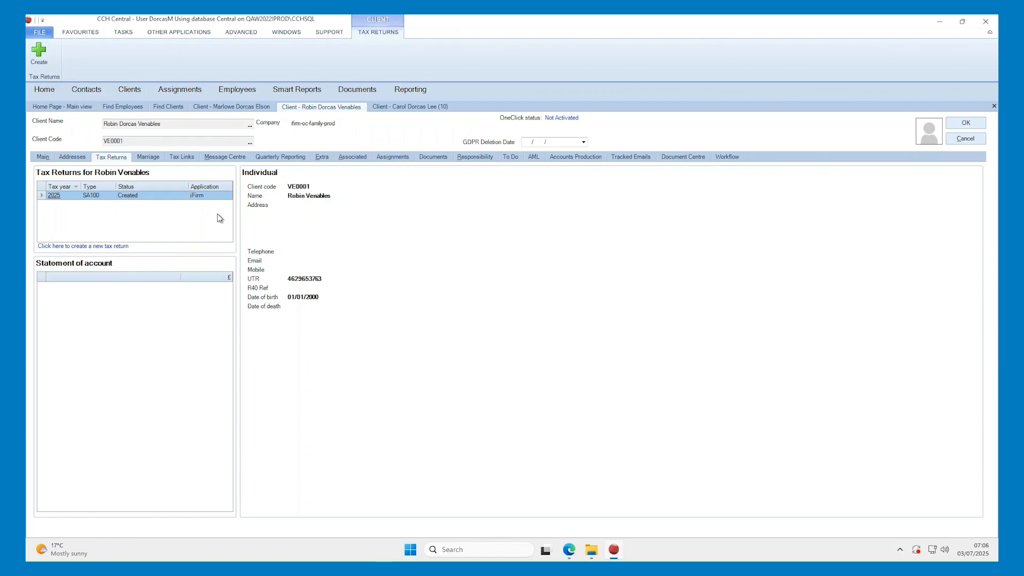
pyautogui.click(419, 109)
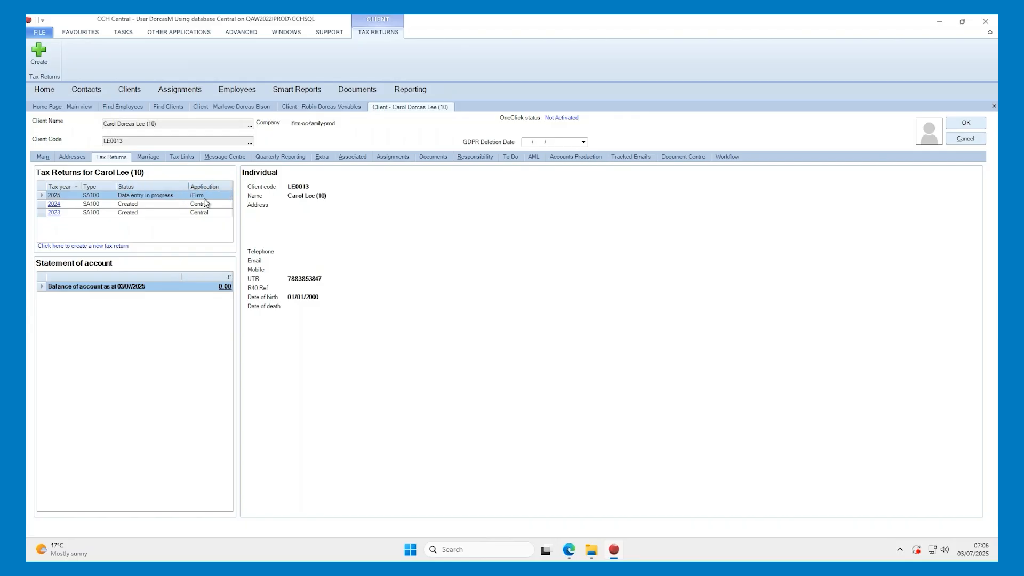
pyautogui.click(55, 196)
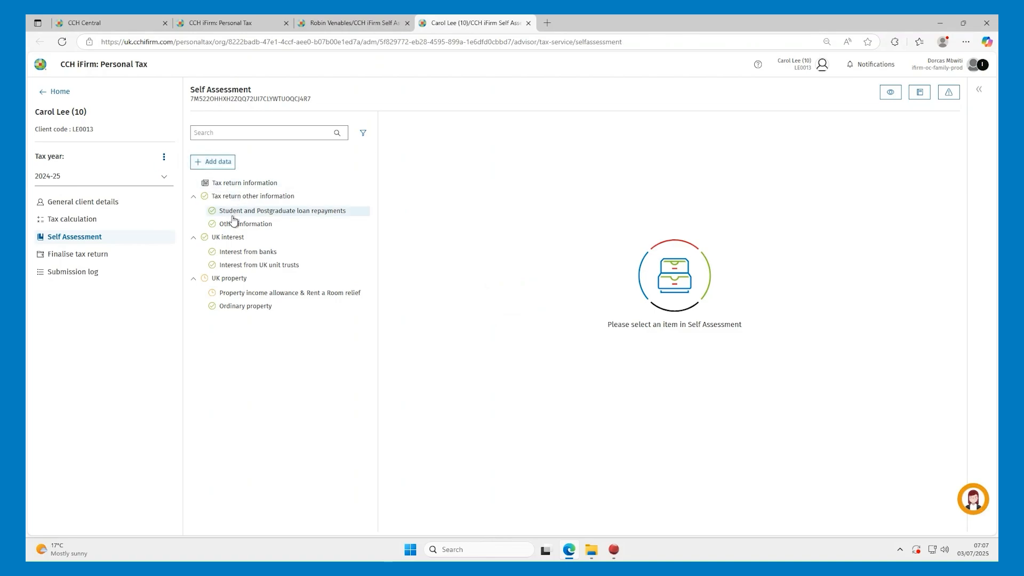
# - View the Interest from banks and Ordinary property forms in the client's self assessment
pyautogui.click(231, 255)
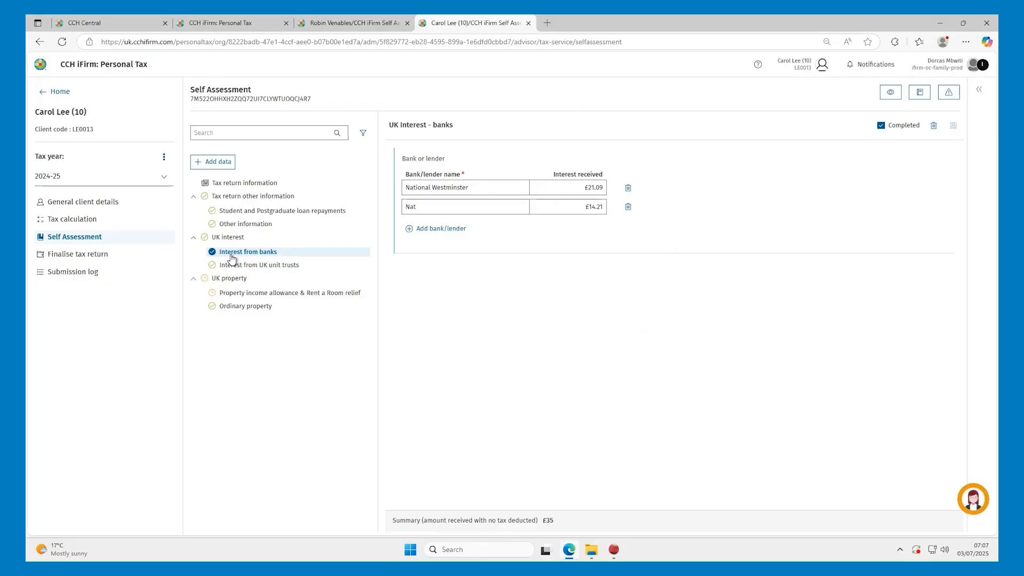
pyautogui.click(235, 309)
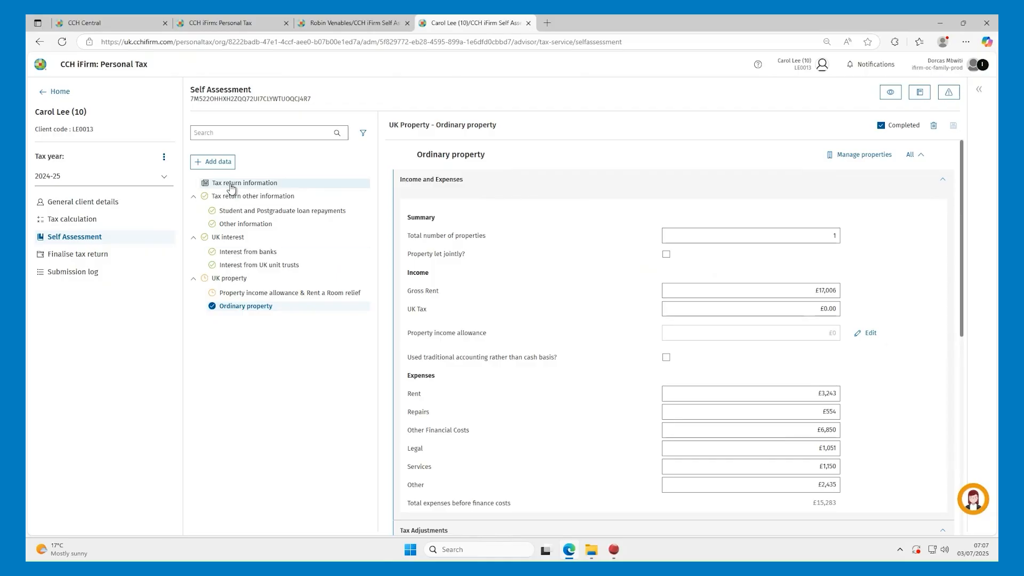
# - Search the data list for "self" and add a self-employment source with the business name Antiques store
pyautogui.click(220, 168)
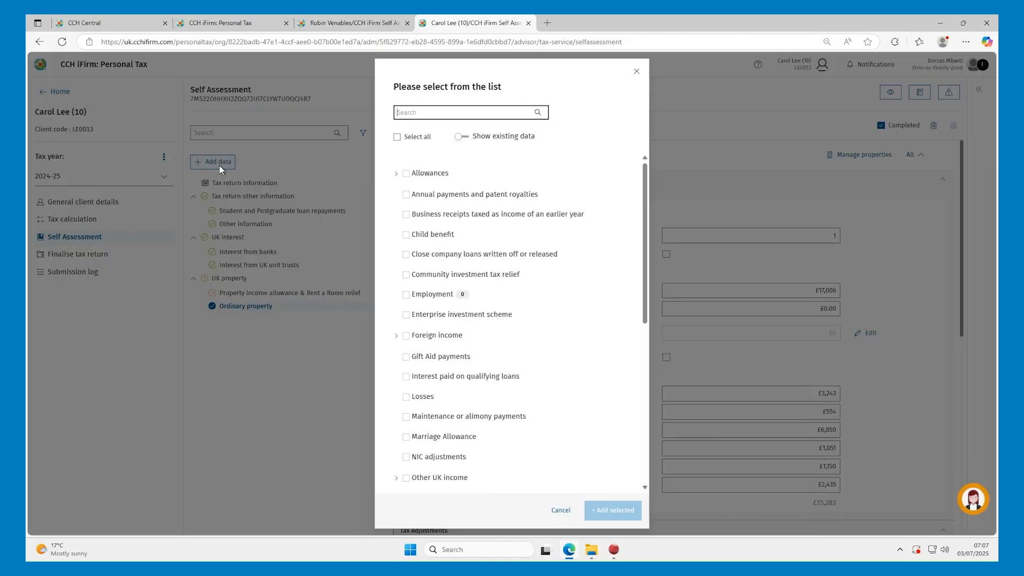
pyautogui.click(431, 113)
pyautogui.write('self')
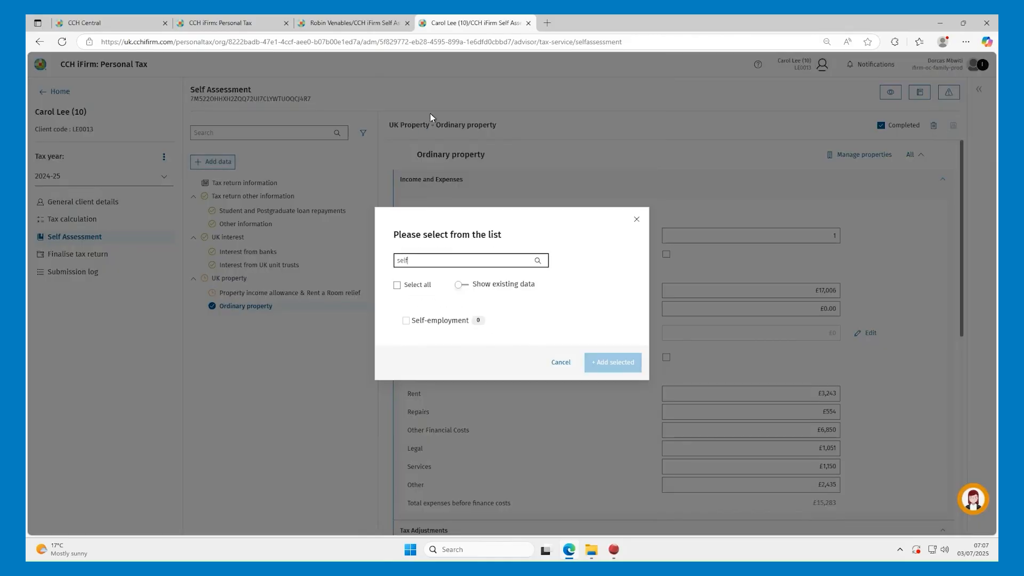
pyautogui.click(411, 320)
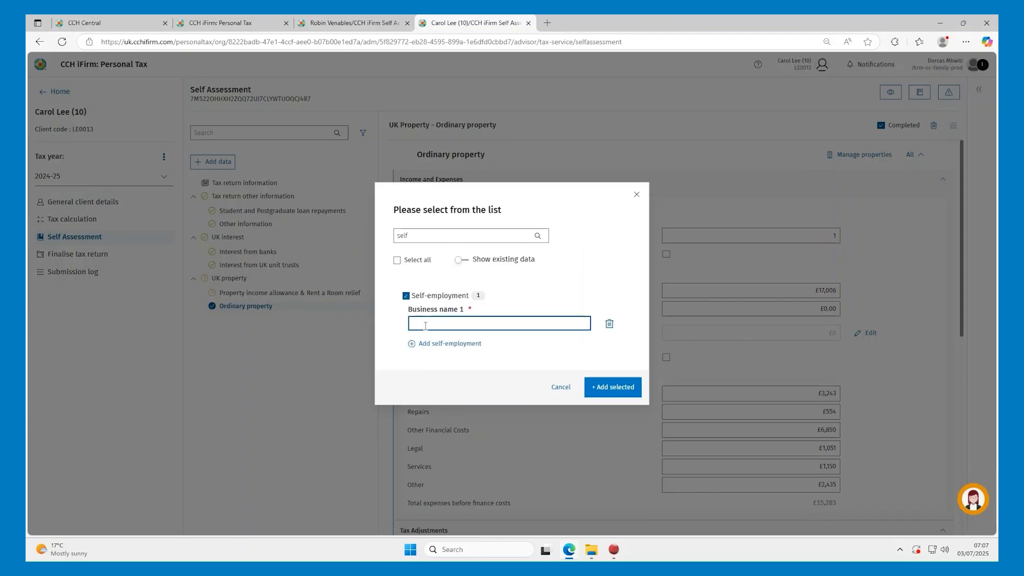
pyautogui.click(425, 324)
pyautogui.click(450, 360)
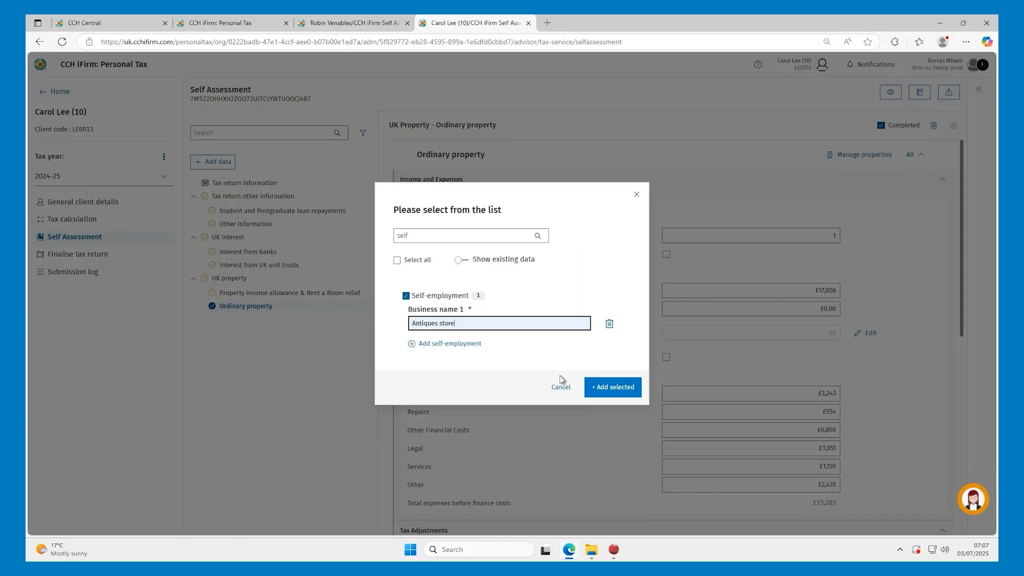
pyautogui.click(613, 388)
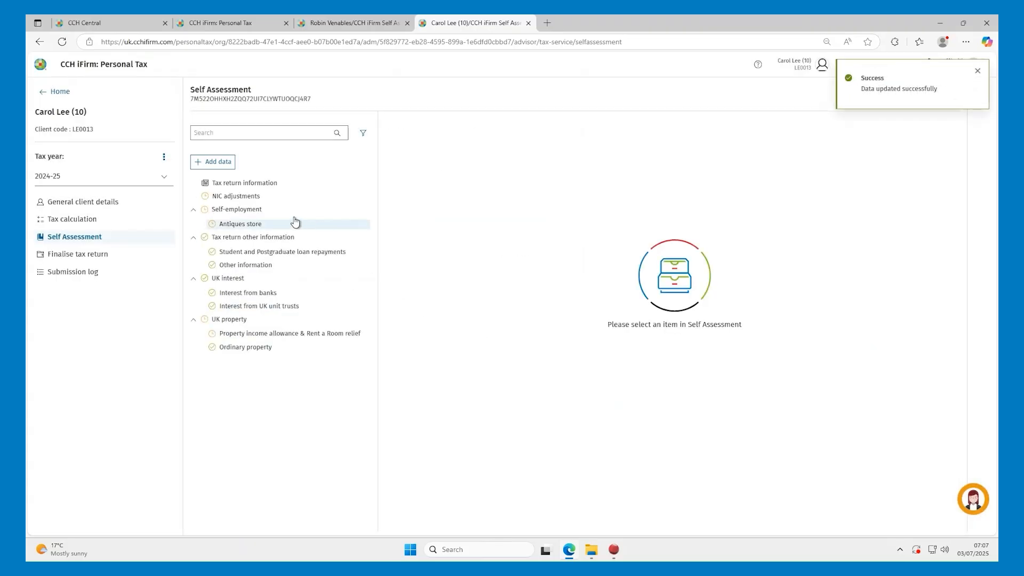
# - In the Antiques store form, enter "Antiques store" as the business description and fill in the business address, town and postcode
pyautogui.click(263, 225)
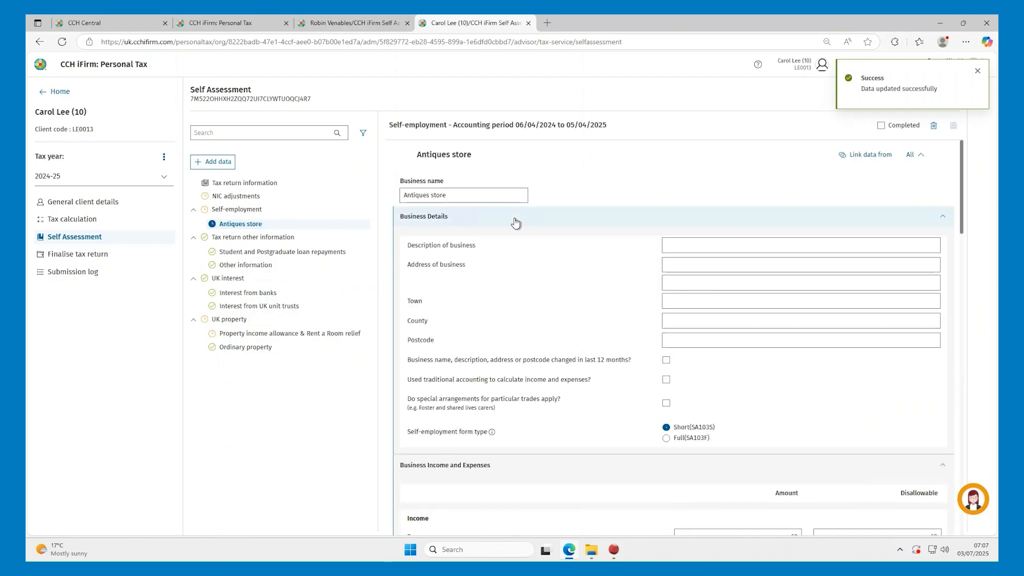
pyautogui.click(924, 244)
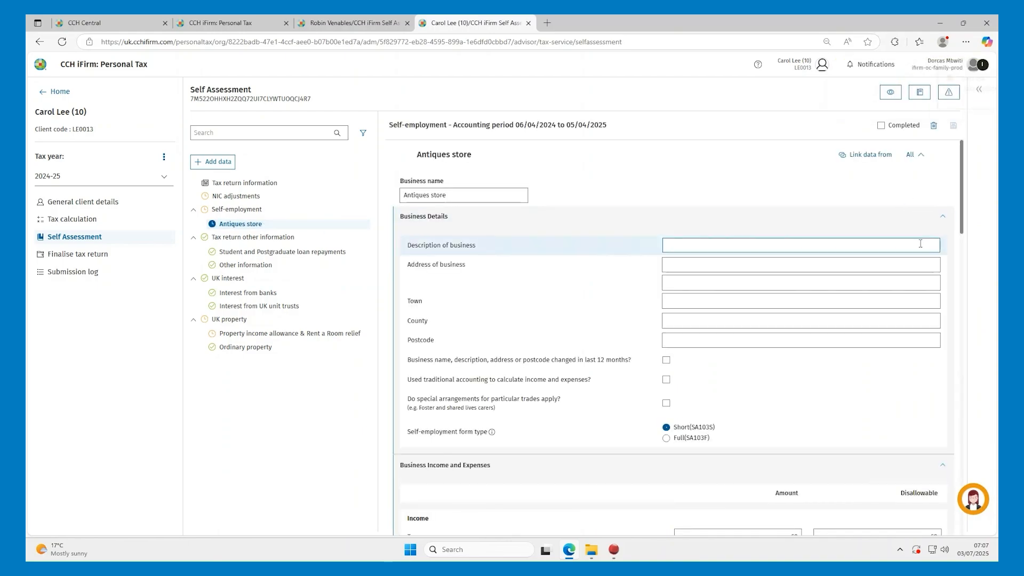
pyautogui.click(806, 293)
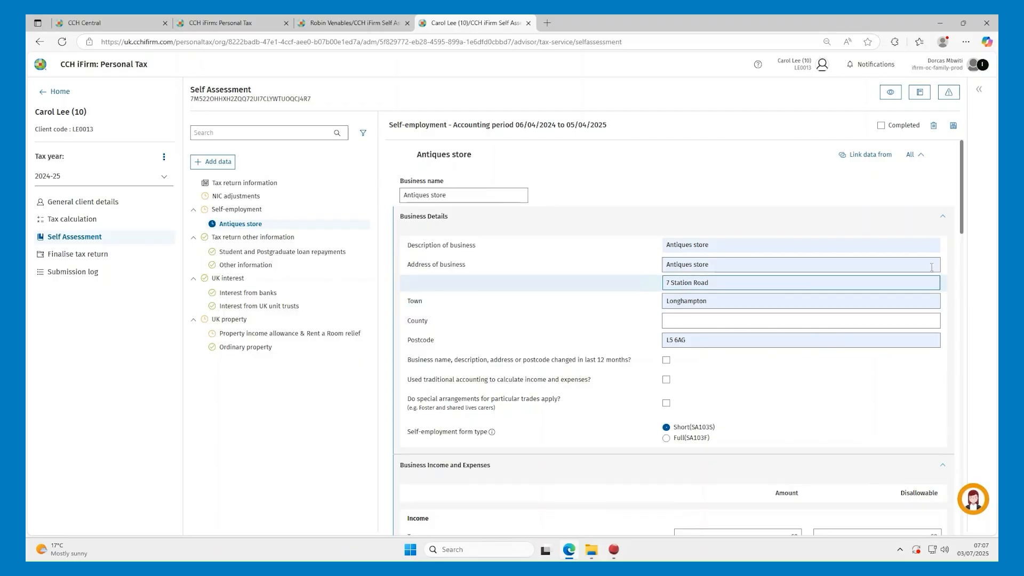
pyautogui.moveTo(963, 201)
pyautogui.mouseDown()
pyautogui.moveTo(950, 367)
pyautogui.moveTo(949, 187)
pyautogui.mouseUp()
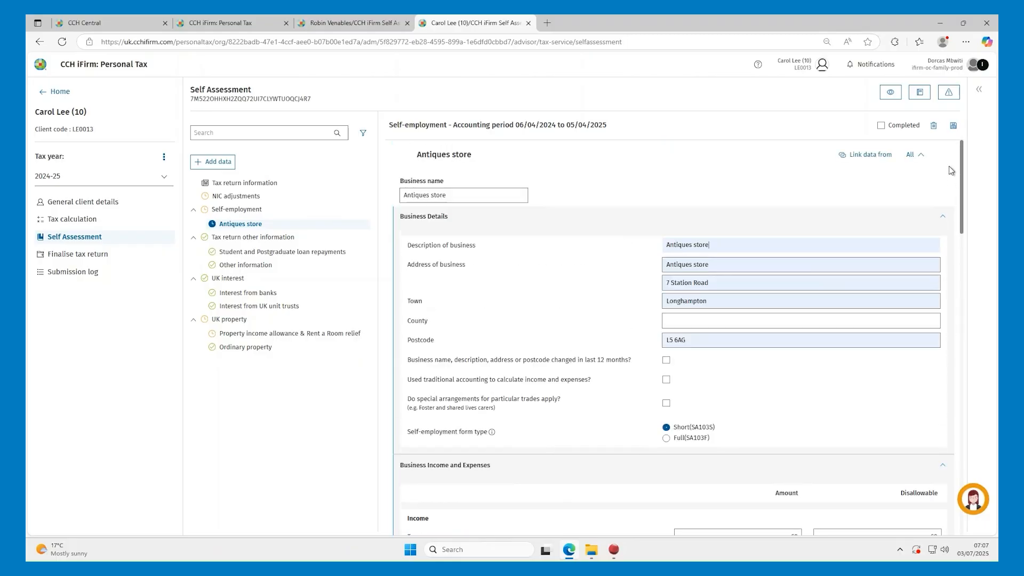
# - Link the Antiques store form to the CCH iFirm Accounts Production data of the business trading as Harrys Antiques
pyautogui.click(874, 157)
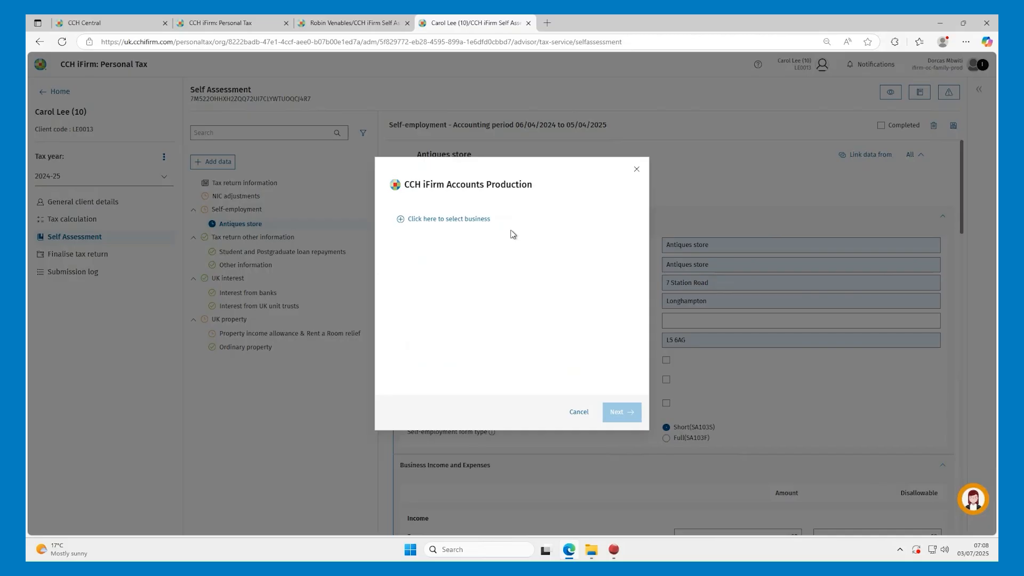
pyautogui.click(463, 221)
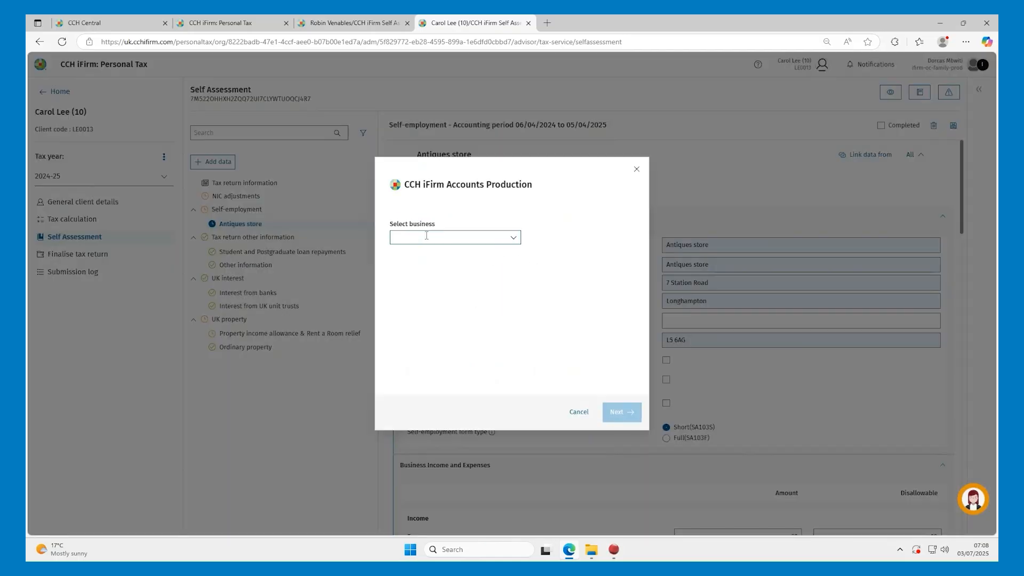
pyautogui.click(426, 236)
pyautogui.write('har')
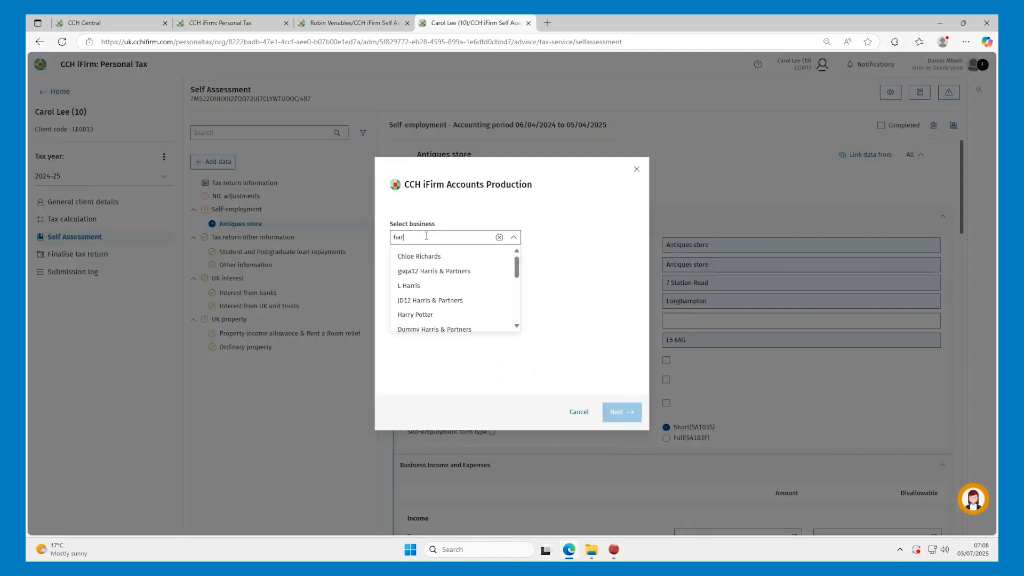
pyautogui.write('ry')
pyautogui.click(421, 256)
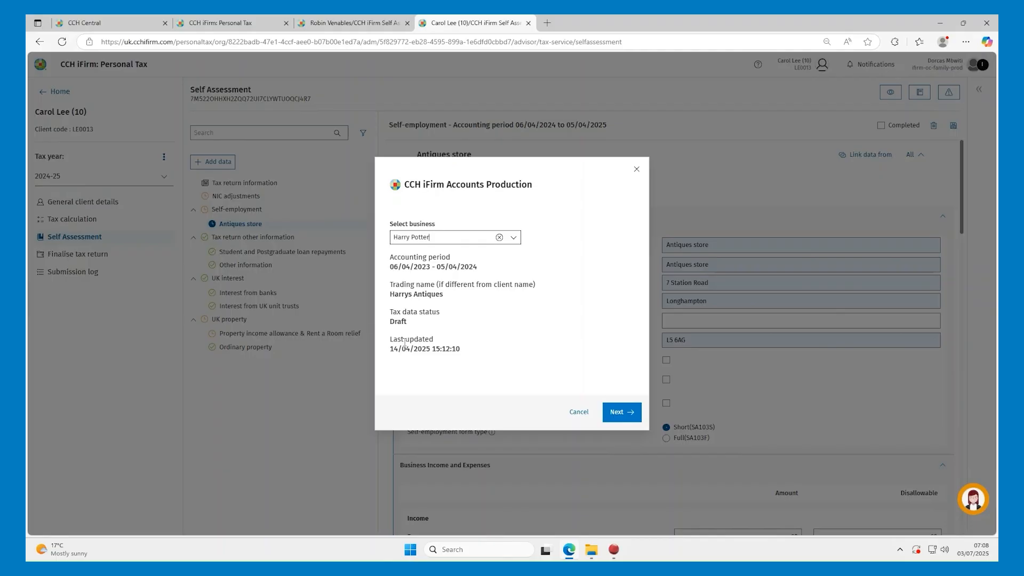
pyautogui.click(617, 416)
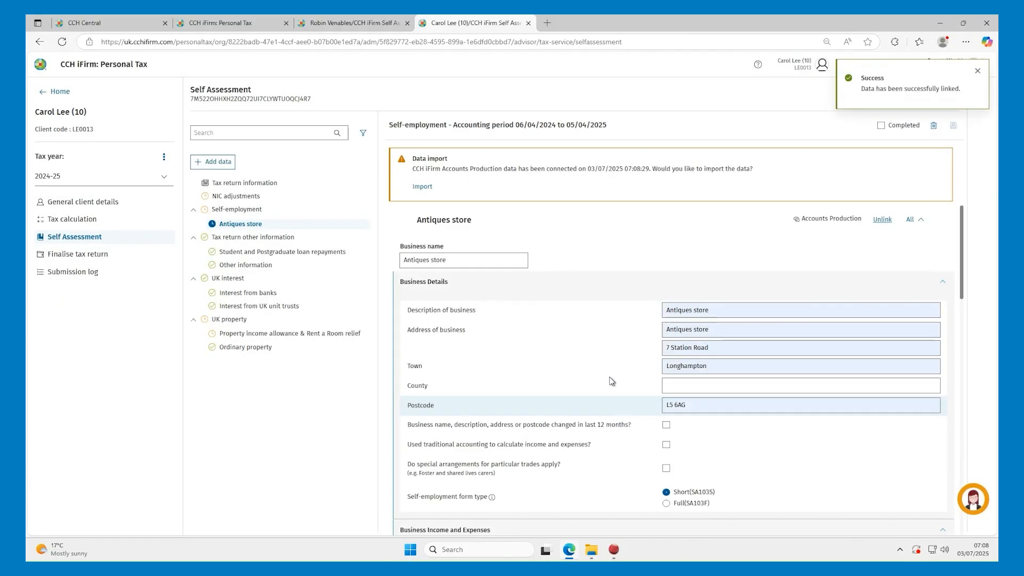
# - Review and import the linked Accounts Production balances, and check the business income and expenses in the Antiques store form
pyautogui.click(424, 187)
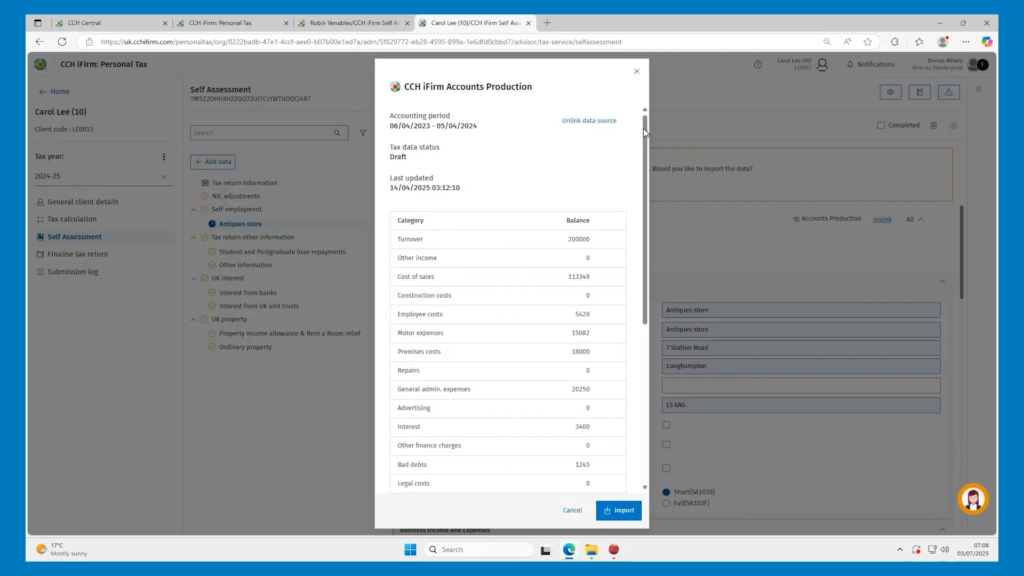
pyautogui.moveTo(643, 129); pyautogui.dragTo(638, 290)
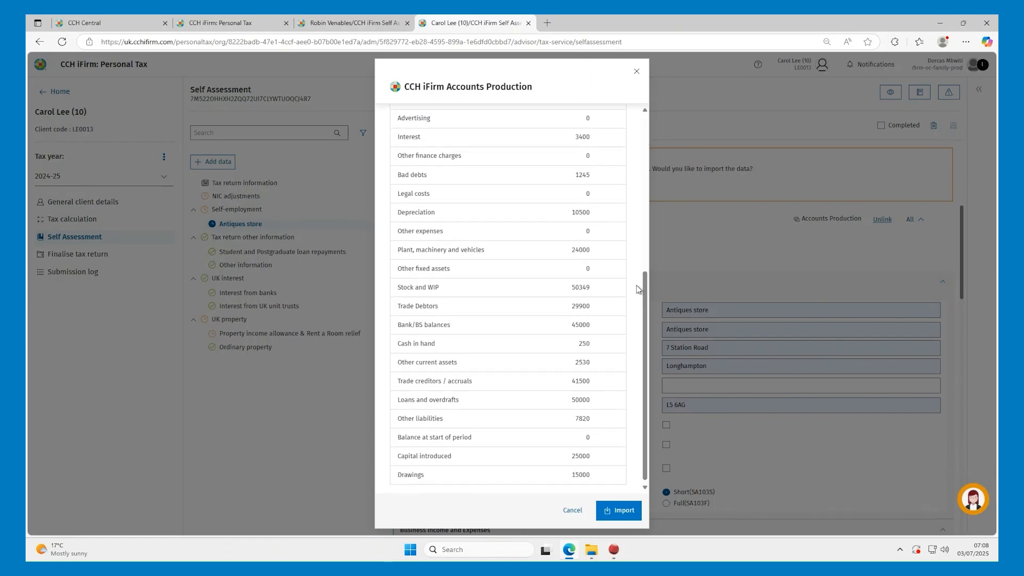
pyautogui.click(620, 512)
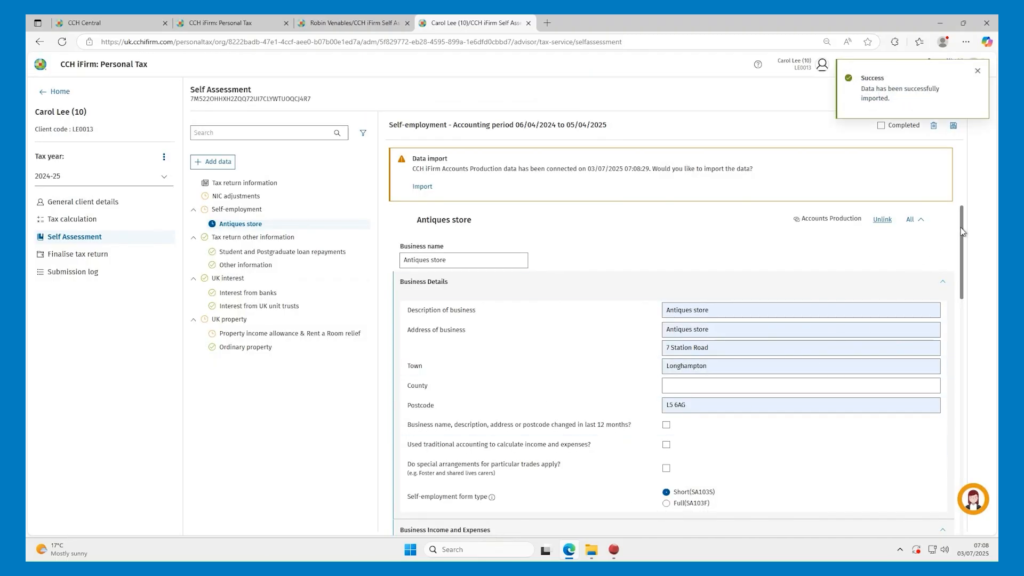
pyautogui.moveTo(962, 231); pyautogui.dragTo(964, 309)
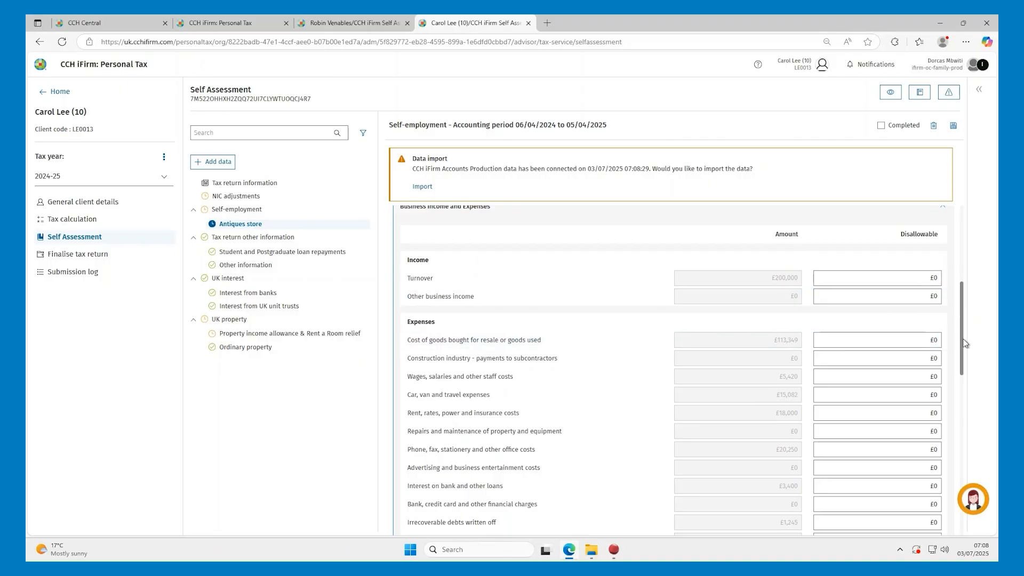
pyautogui.moveTo(965, 343)
pyautogui.mouseDown()
pyautogui.moveTo(957, 451)
pyautogui.moveTo(959, 362)
pyautogui.mouseUp()
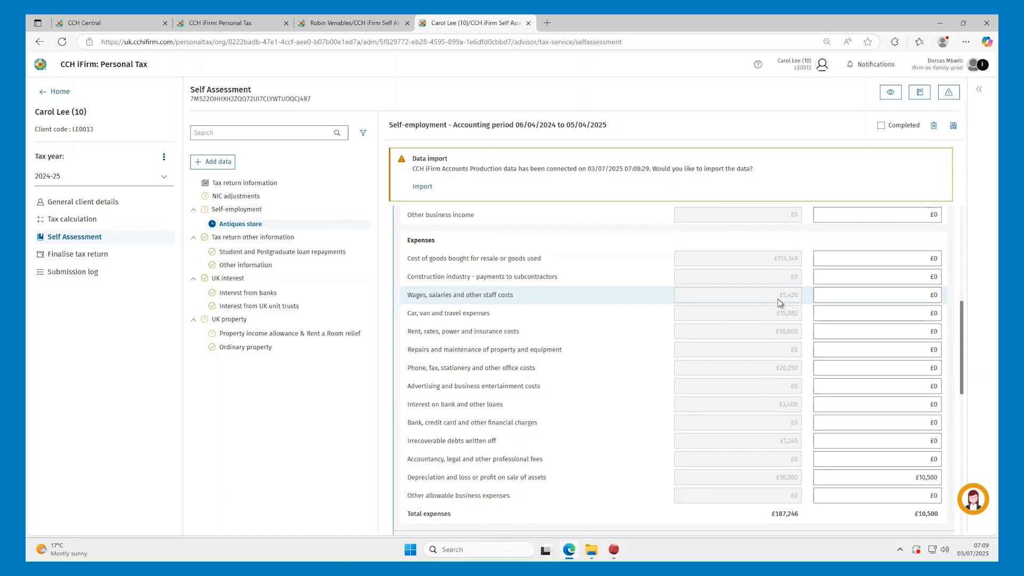
# - Add and save the disclosure note "Wages increased by 10% from last year" for Antiques store, and close the notes
pyautogui.click(920, 93)
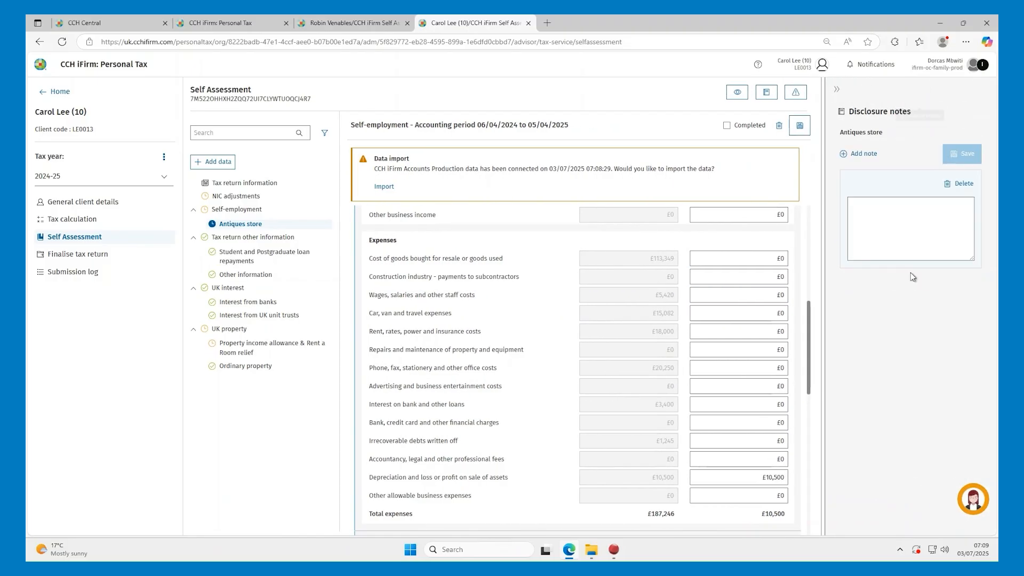
pyautogui.click(883, 232)
pyautogui.write('W')
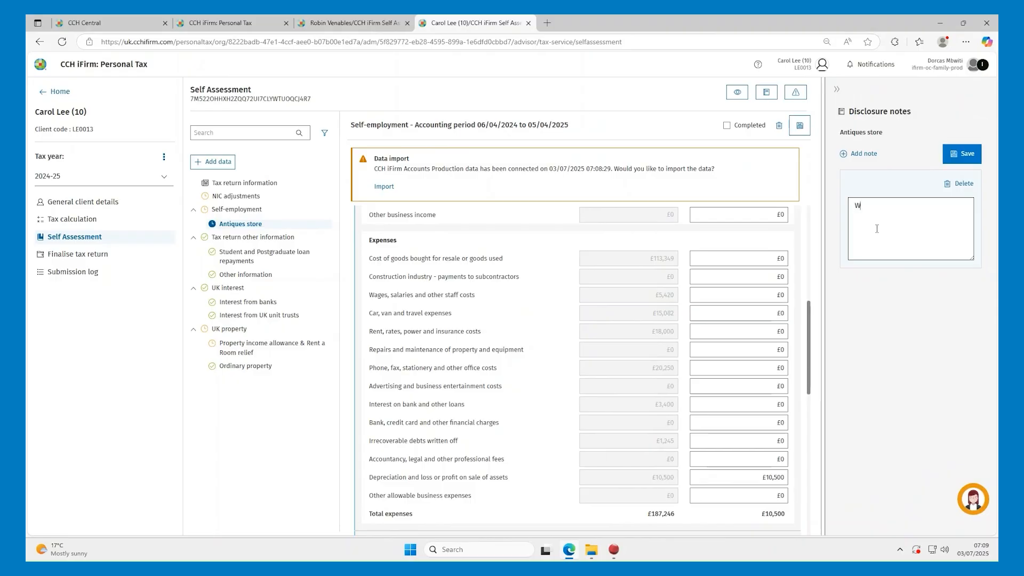
pyautogui.write('ages increased by ')
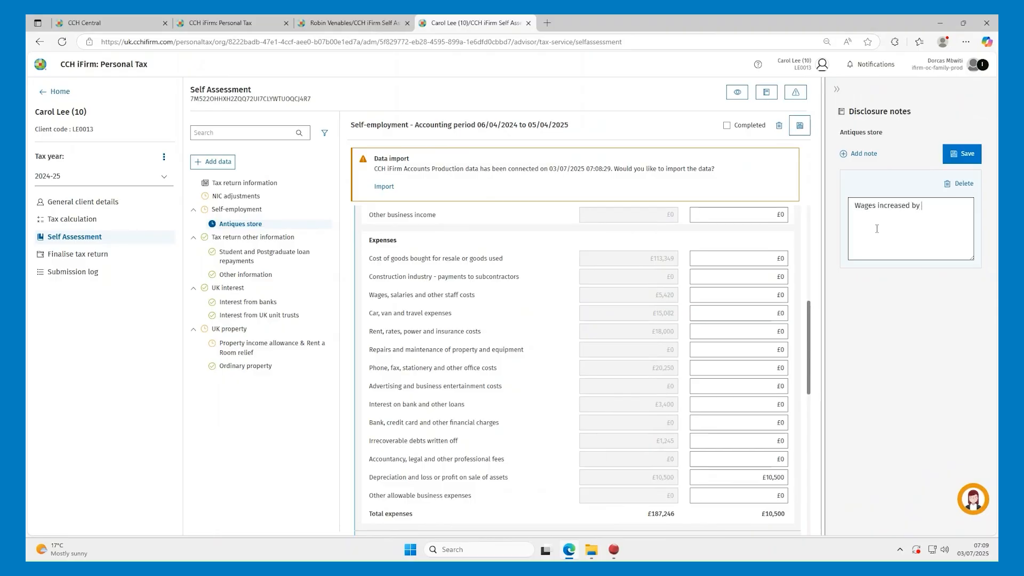
pyautogui.write('10% from last year')
pyautogui.click(967, 153)
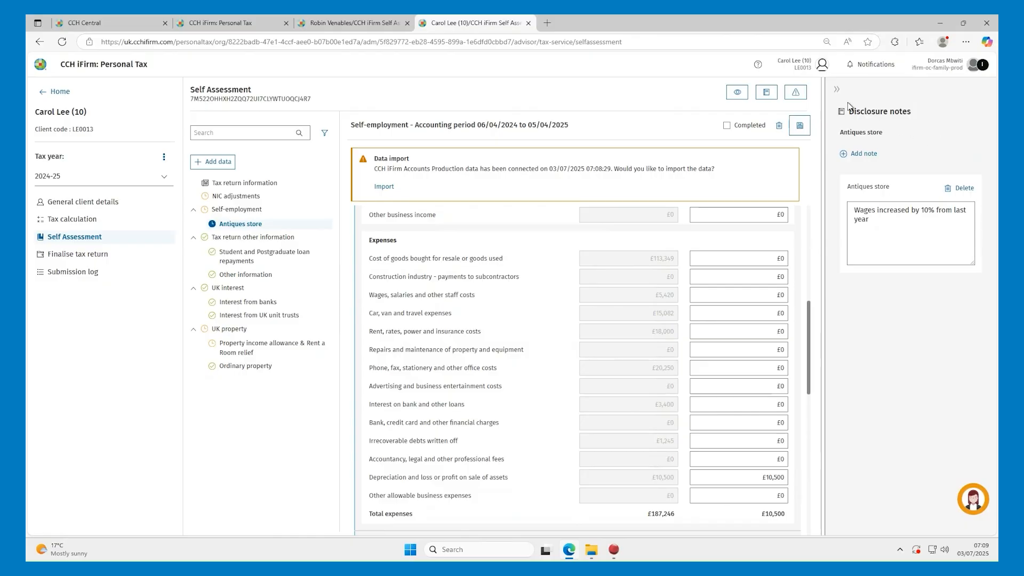
pyautogui.click(836, 91)
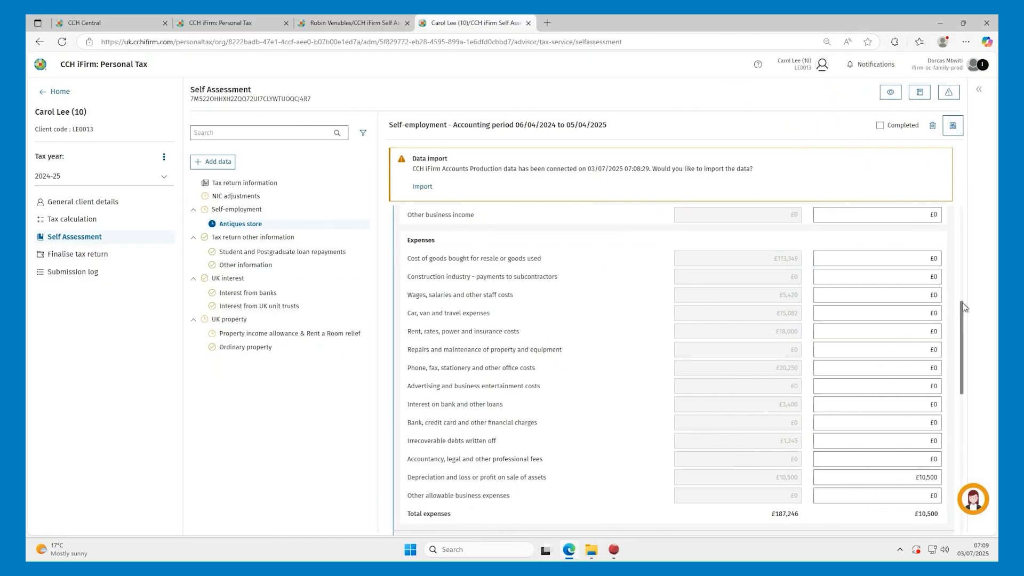
# - Mark the Antiques store self-employment form as completed and save it
pyautogui.moveTo(963, 309); pyautogui.dragTo(956, 202)
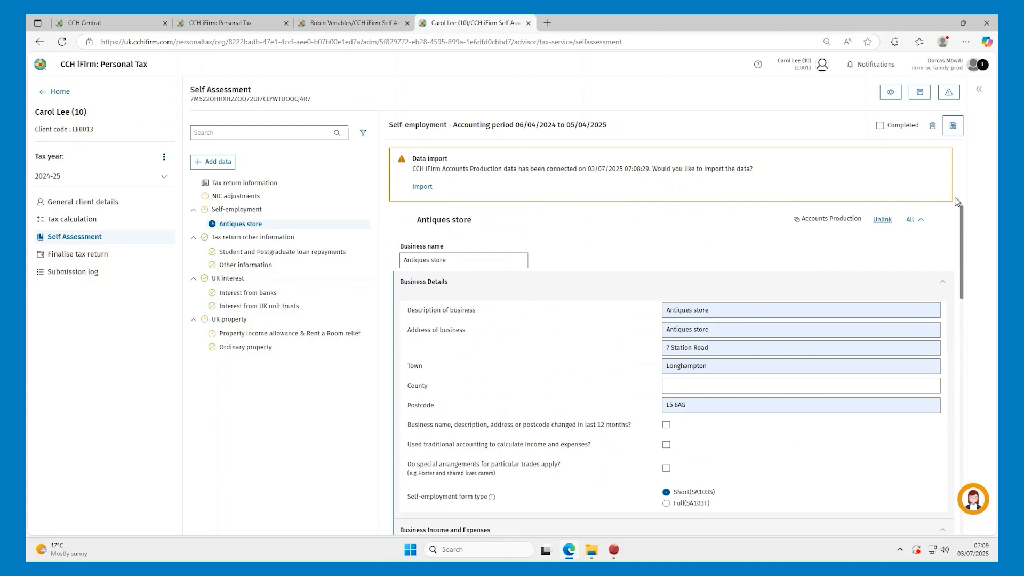
pyautogui.click(880, 125)
pyautogui.click(953, 126)
# - Remove the Antiques store self-employment and the NIC adjustments from the return
pyautogui.click(931, 132)
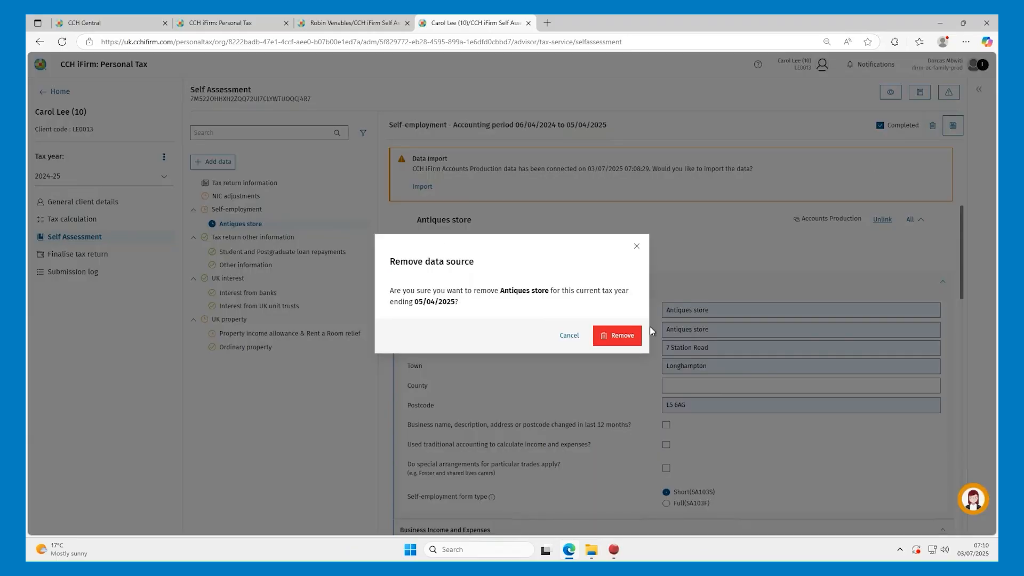
pyautogui.click(606, 336)
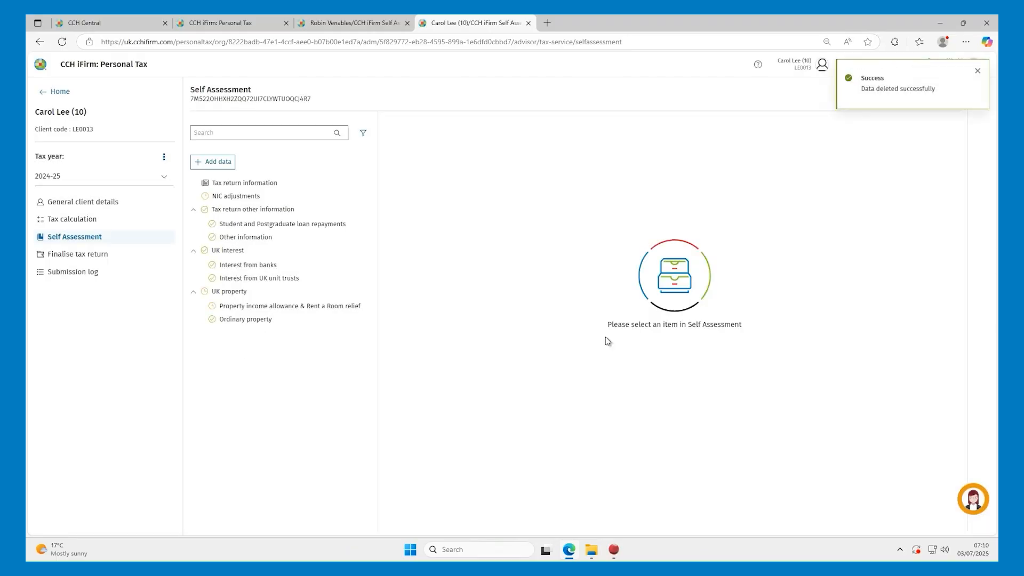
pyautogui.click(275, 196)
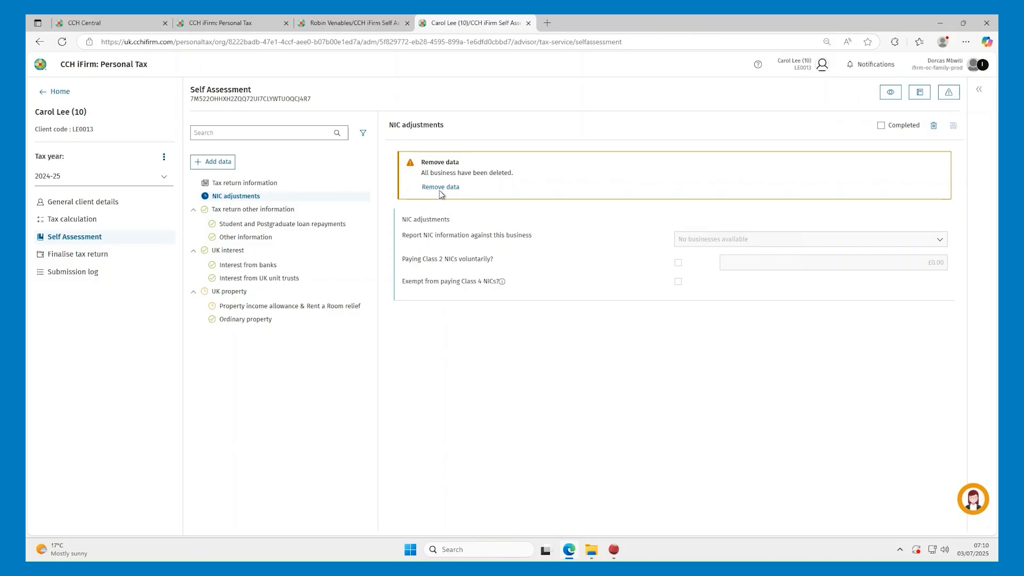
pyautogui.click(439, 187)
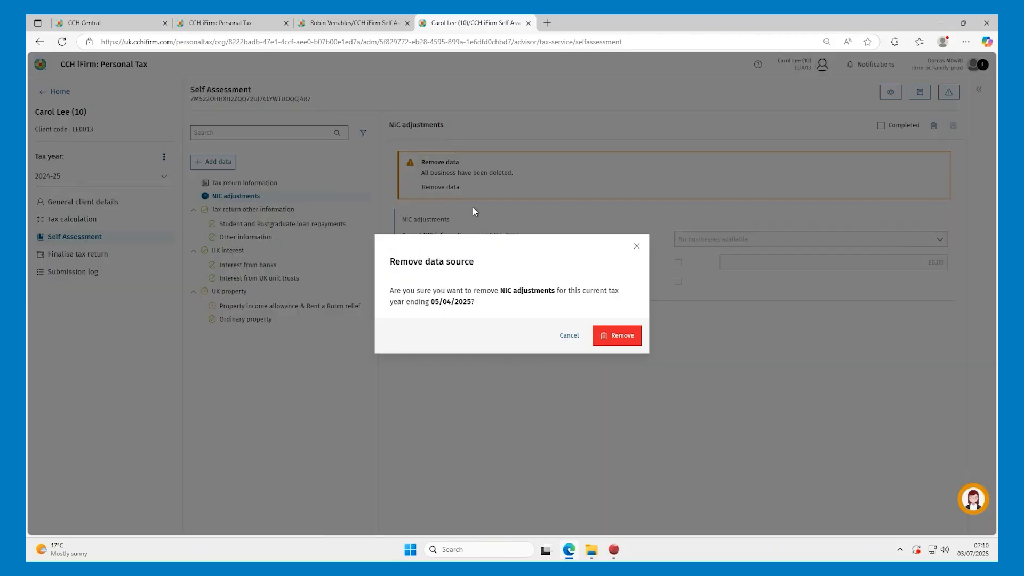
pyautogui.click(607, 334)
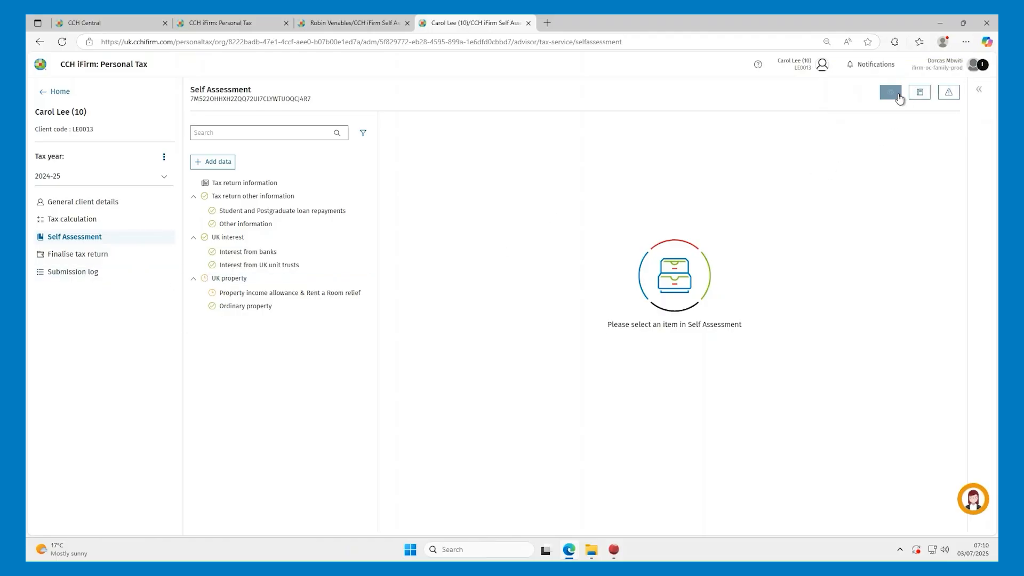
# - Preview the SA100 tax return using the latest data and look through its pages
pyautogui.click(898, 96)
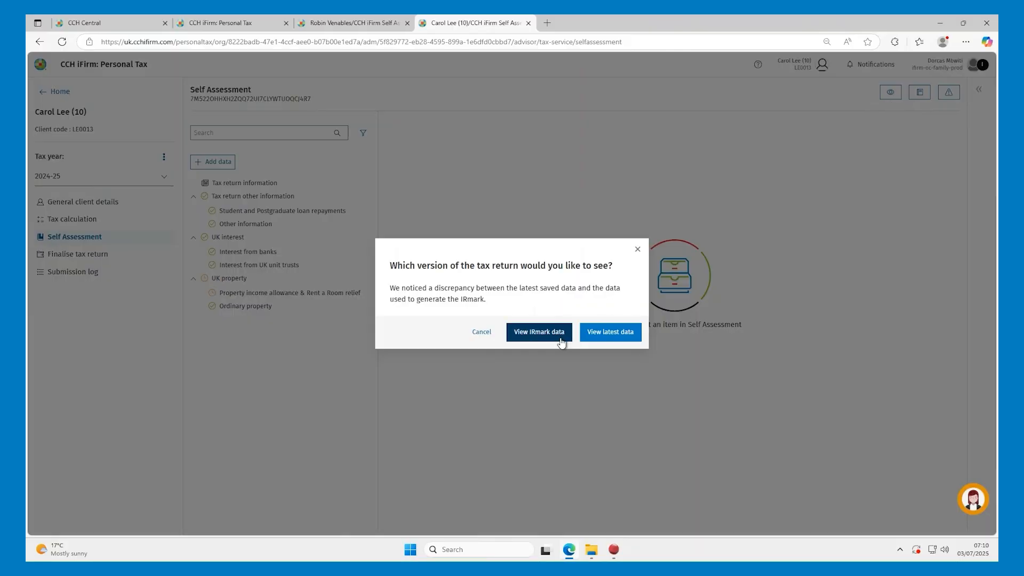
pyautogui.click(601, 335)
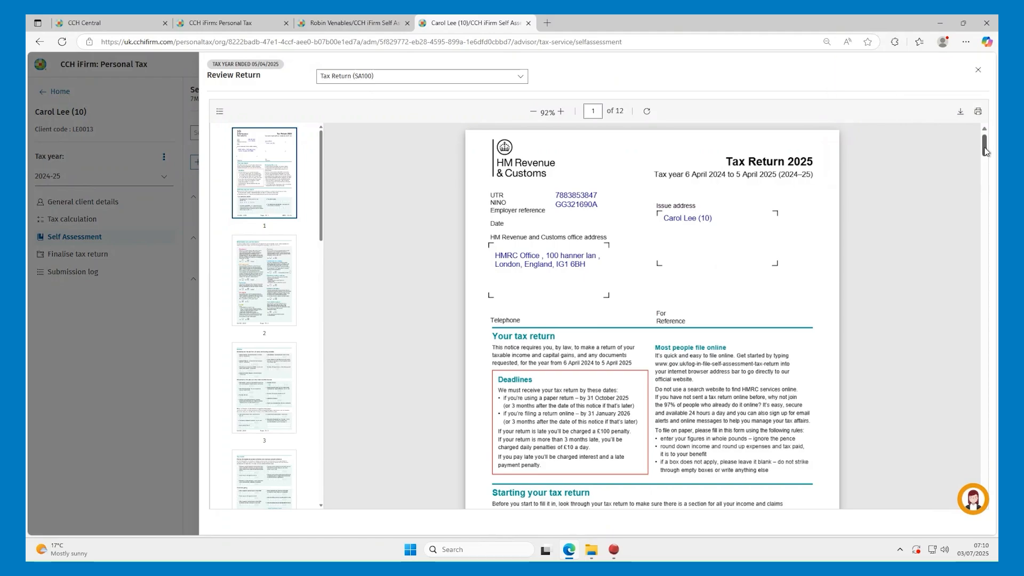
pyautogui.scroll(-20, 978, 179)
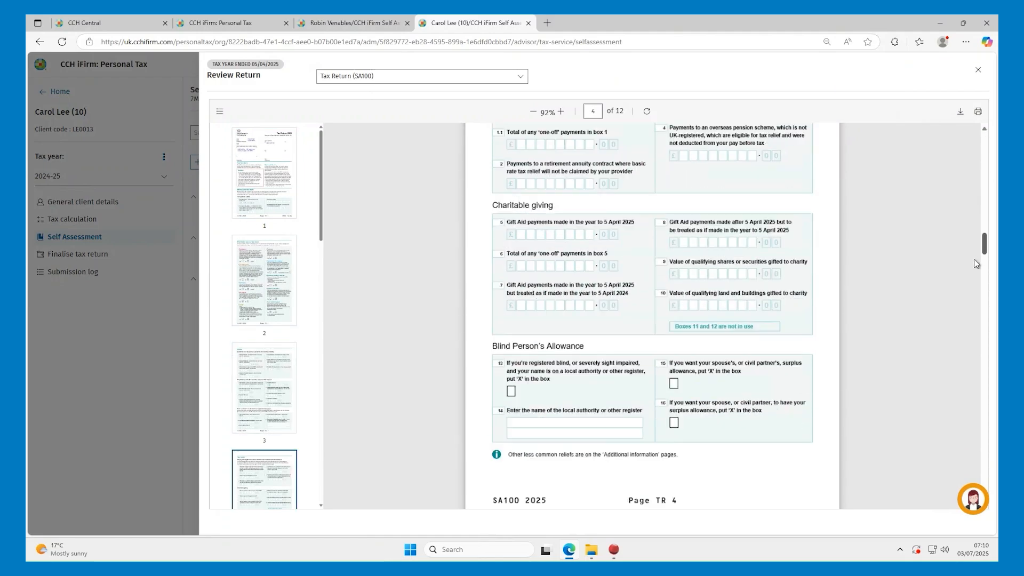
# - Look through the remaining SA100 pages and the selectable return sections, close the preview, and view the SA302 tax calculation
pyautogui.scroll(-3, 970, 311)
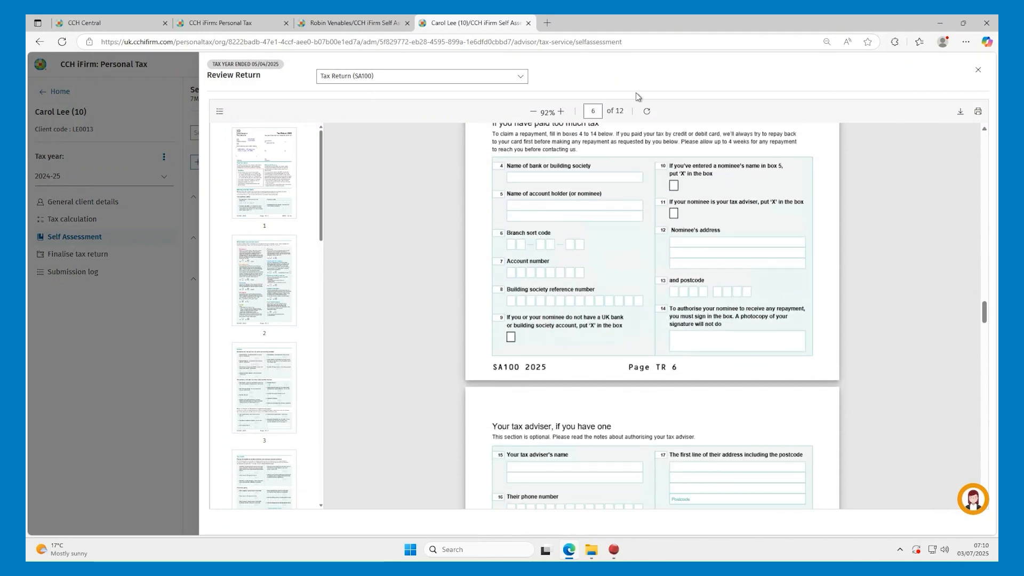
pyautogui.click(521, 78)
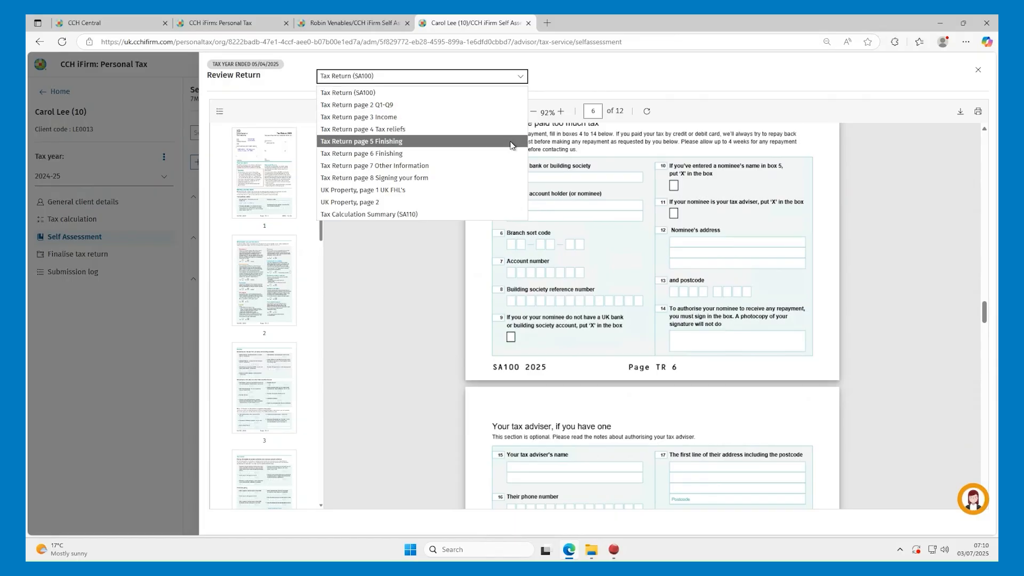
pyautogui.click(979, 76)
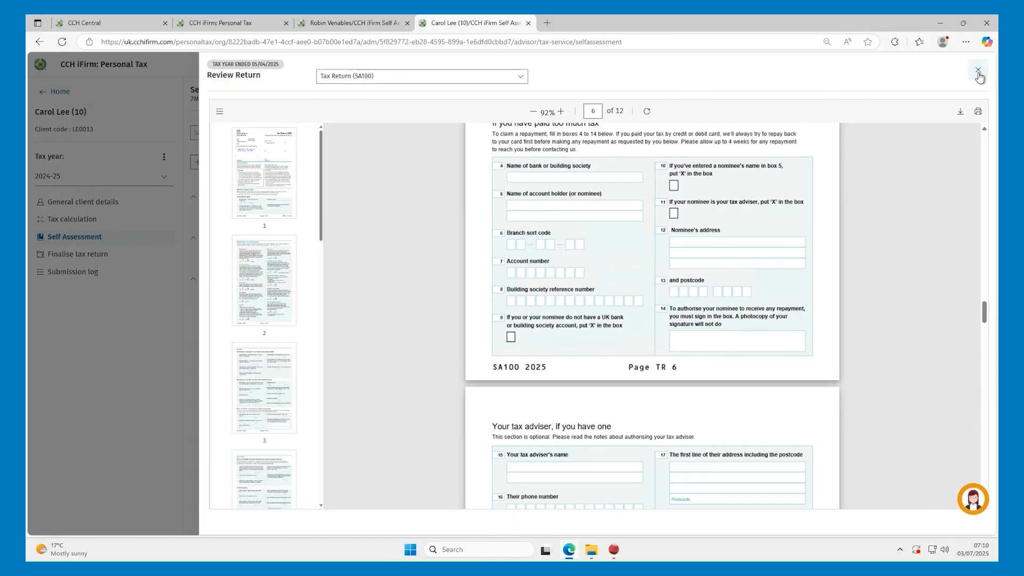
pyautogui.click(979, 76)
pyautogui.click(106, 222)
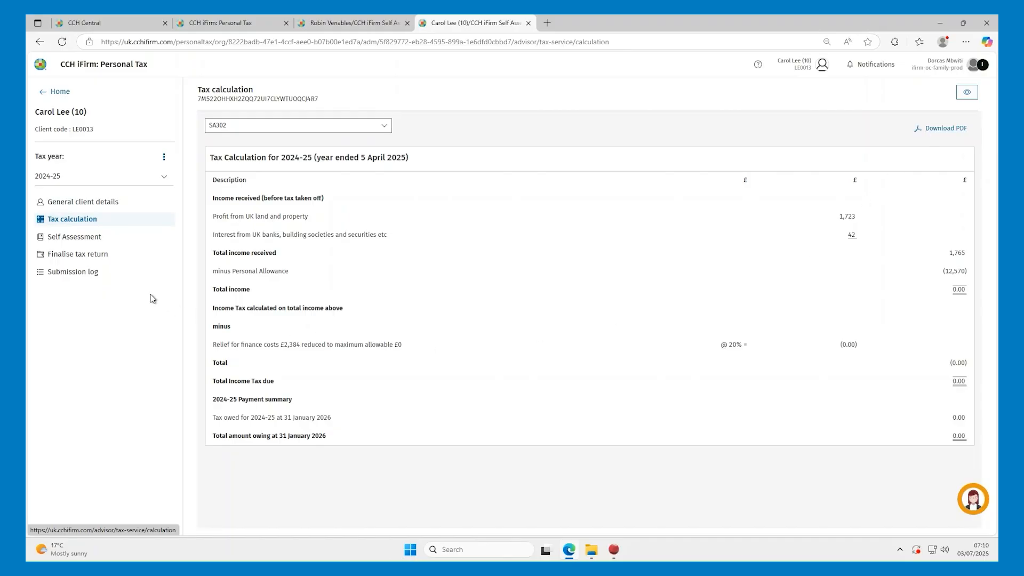
# - Open the return's finalisation section, view the attached Nationwide BankStatement(1).pdf, and close its preview
pyautogui.click(94, 256)
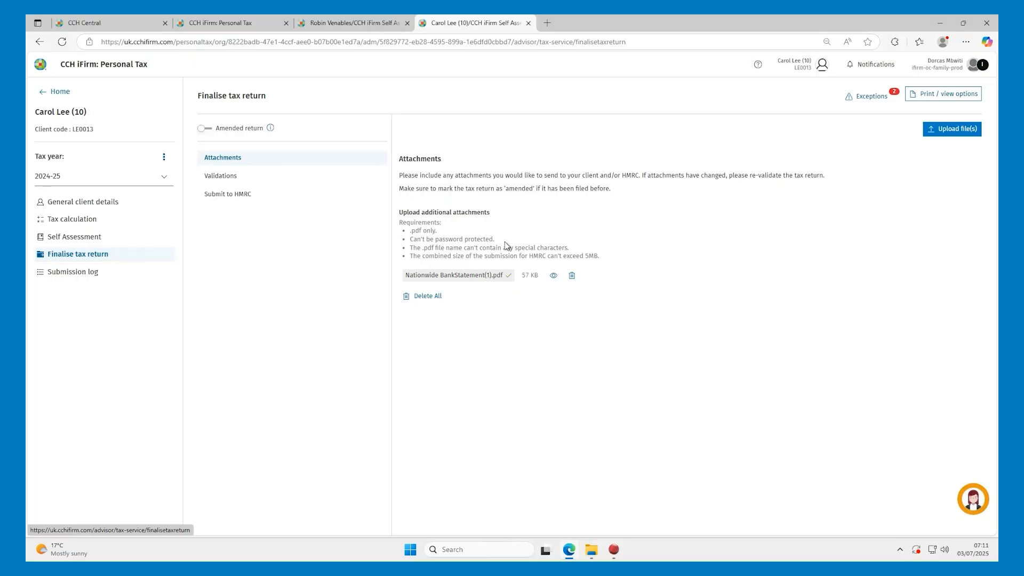
pyautogui.click(553, 276)
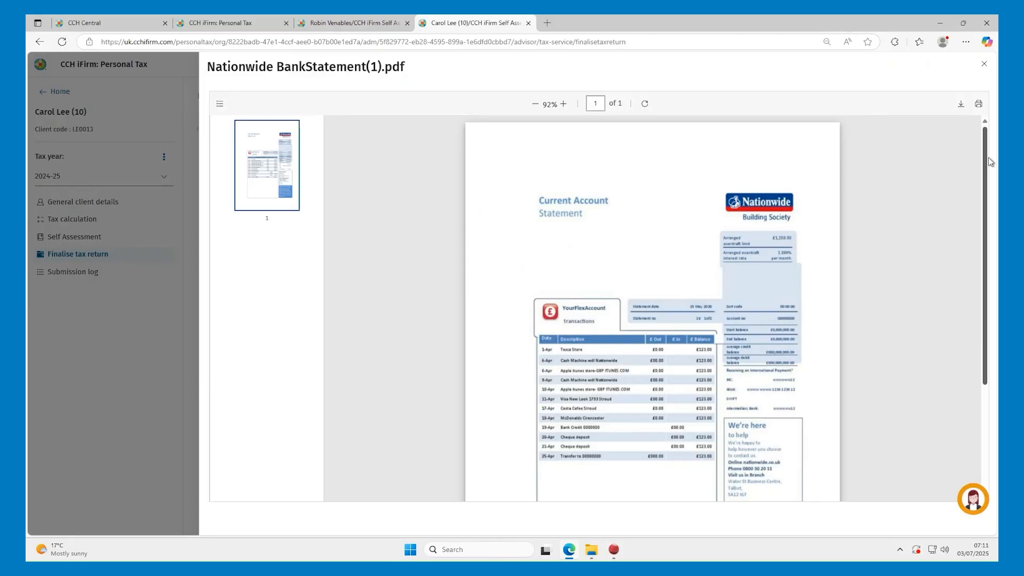
pyautogui.click(983, 65)
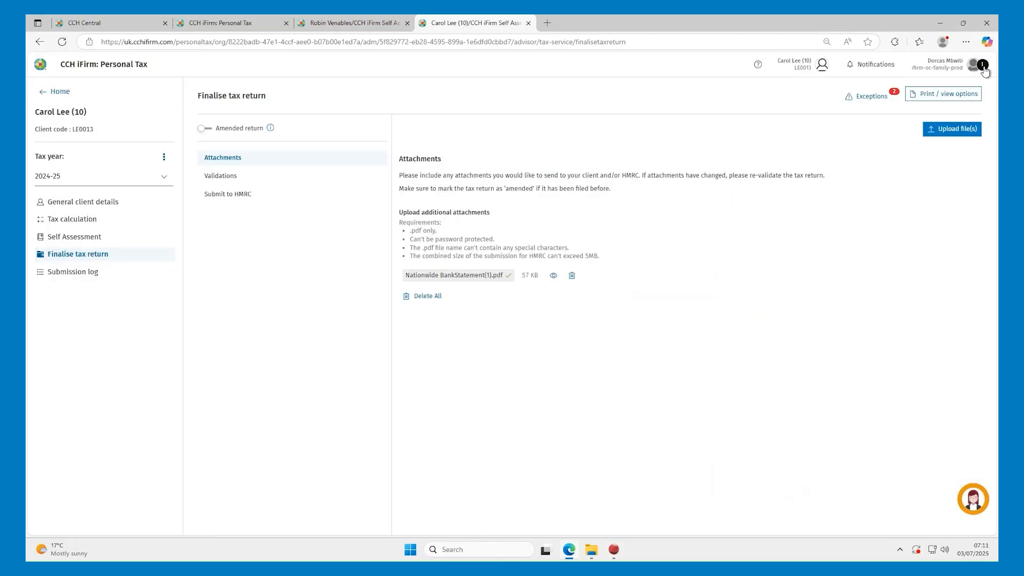
# - Upload Bank_Statement-BoS.pdf from Downloads as an additional attachment and dismiss the resulting notification
pyautogui.click(943, 130)
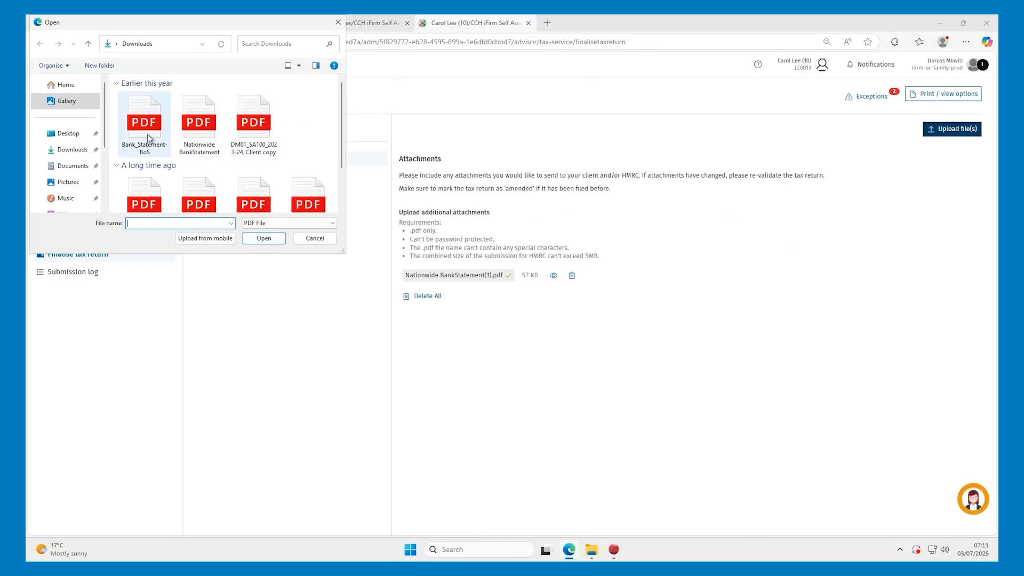
pyautogui.doubleClick(147, 134)
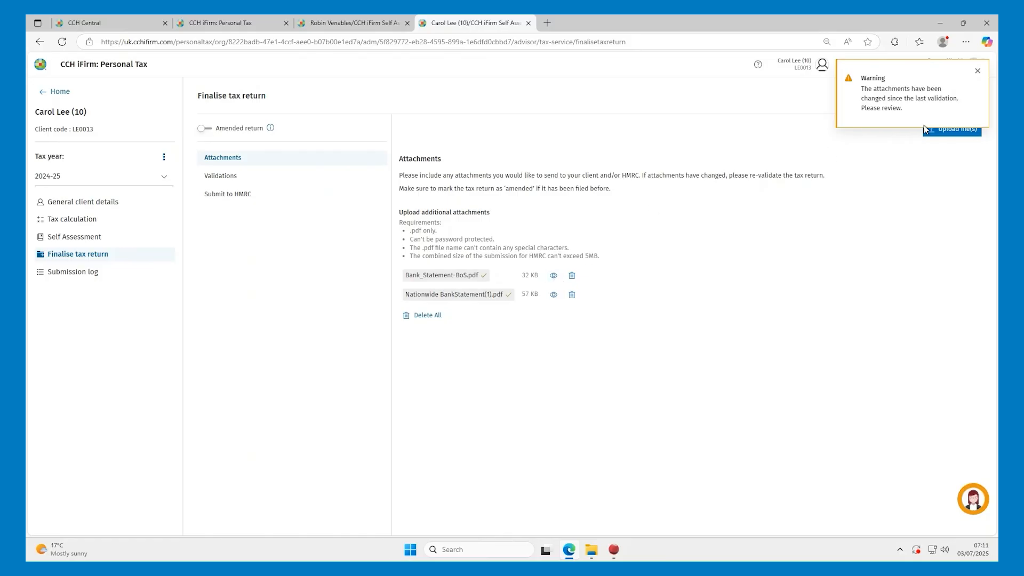
pyautogui.click(979, 72)
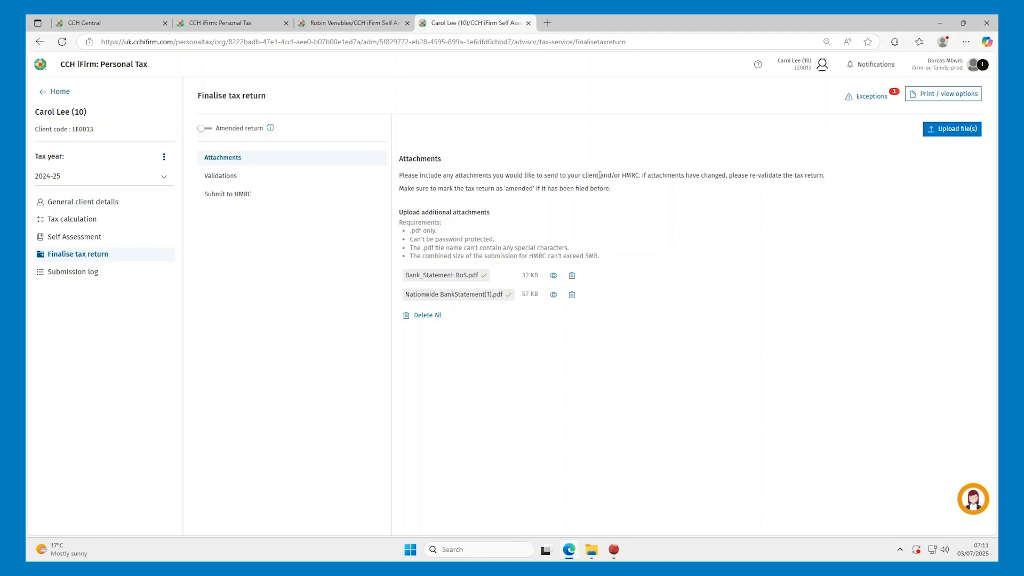
# - Check the return's last validation, and examine which attachments are selected in the client copy's print options
pyautogui.click(322, 183)
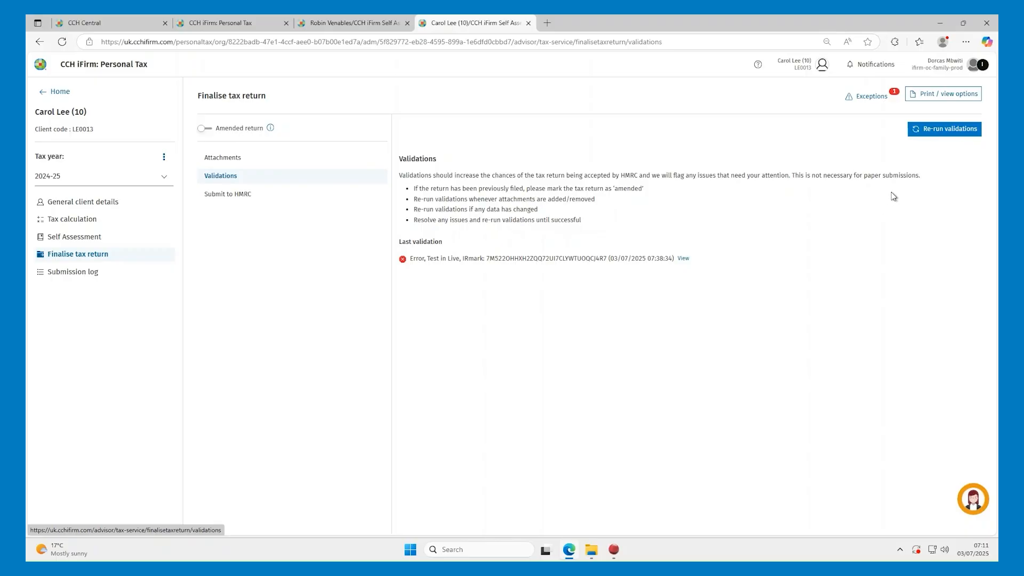
pyautogui.click(939, 99)
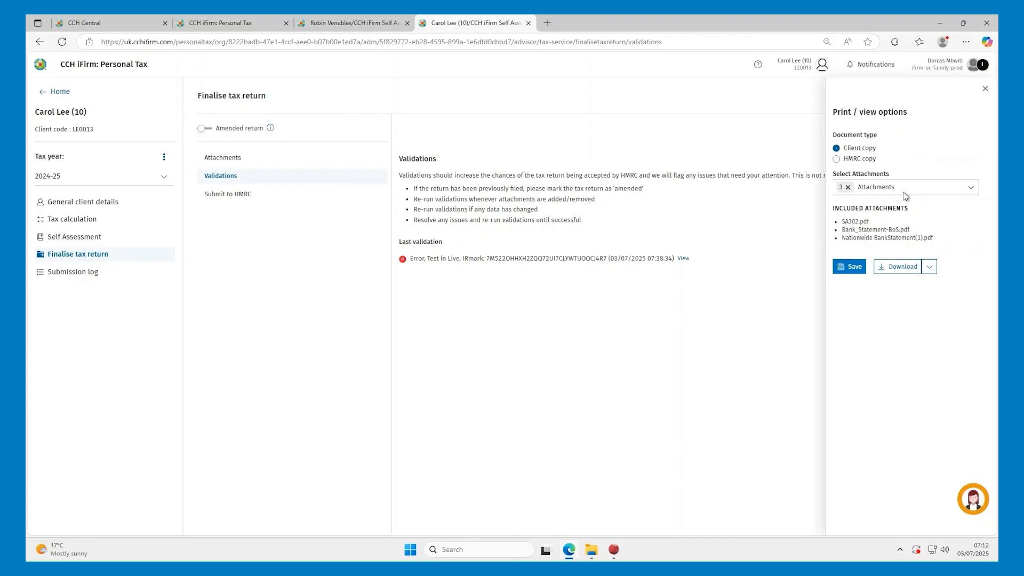
pyautogui.click(929, 194)
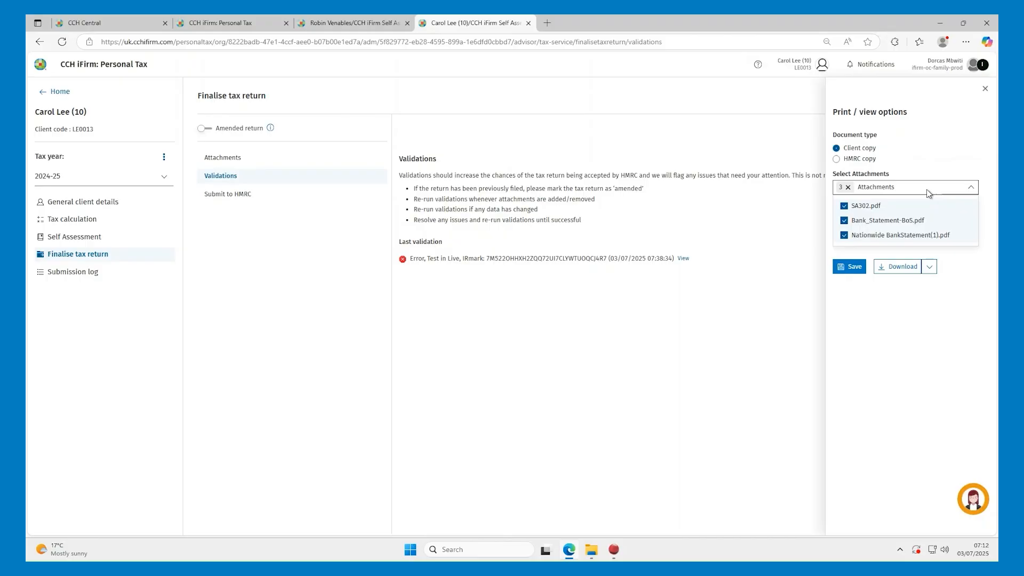
# - Choose the HMRC copy and exclude both bank statement PDFs, keeping only SA302.pdf attached
pyautogui.click(836, 159)
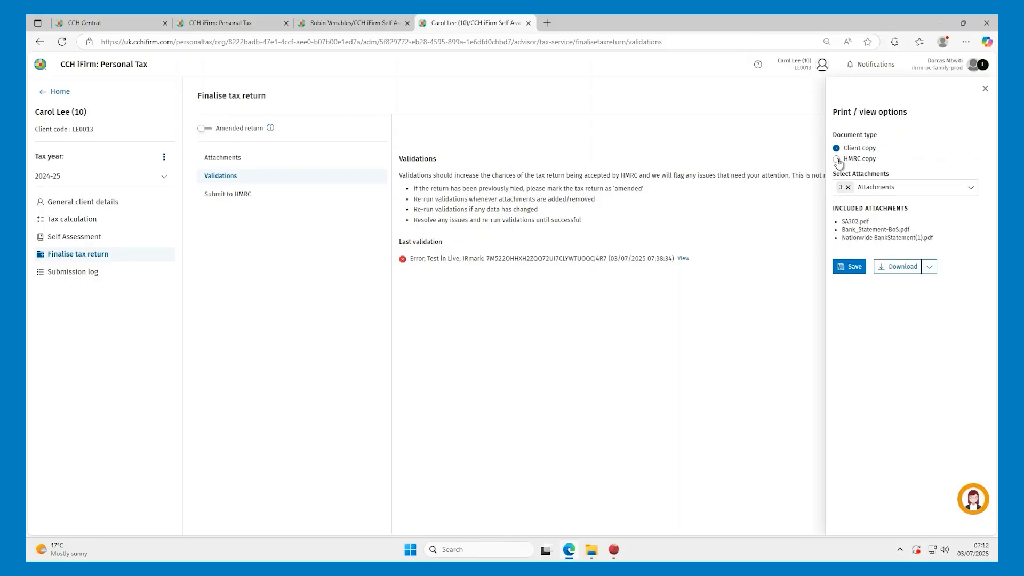
pyautogui.click(968, 193)
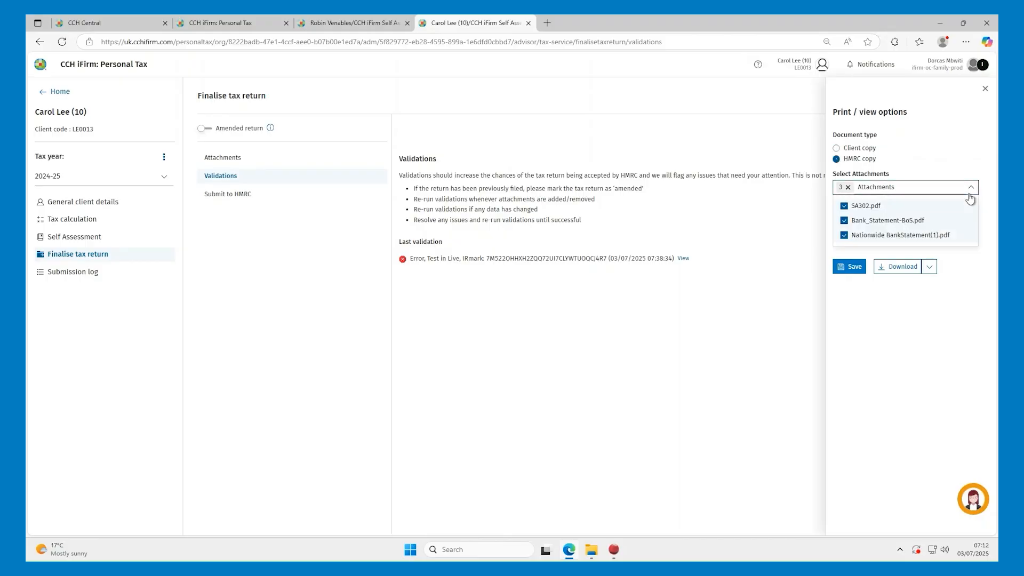
pyautogui.click(844, 221)
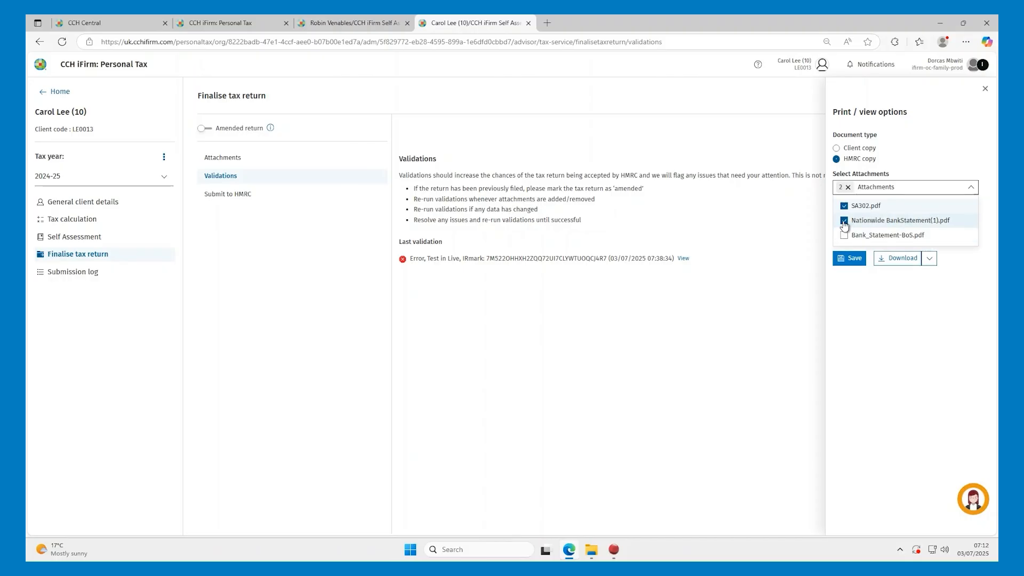
pyautogui.click(844, 222)
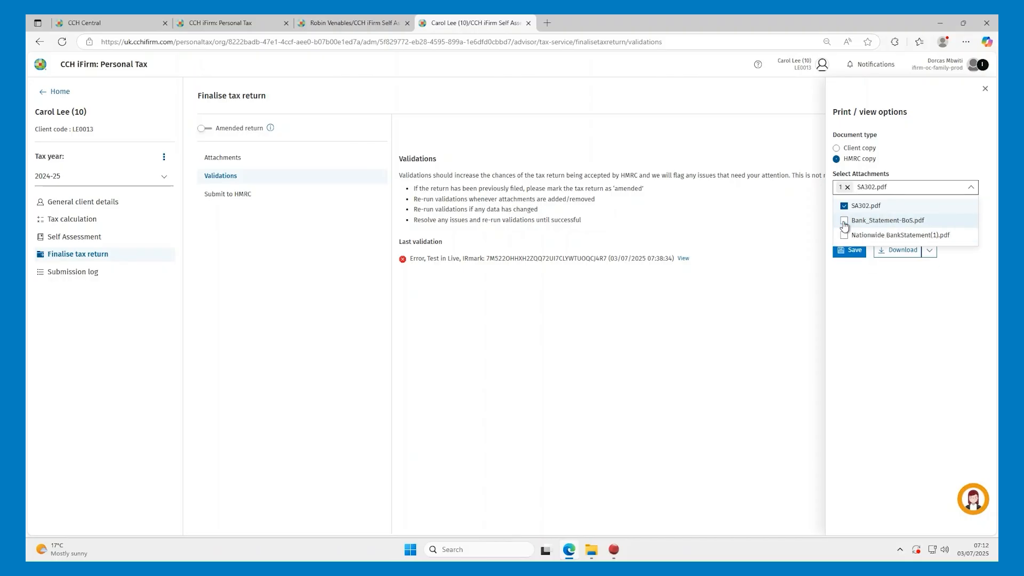
pyautogui.click(959, 156)
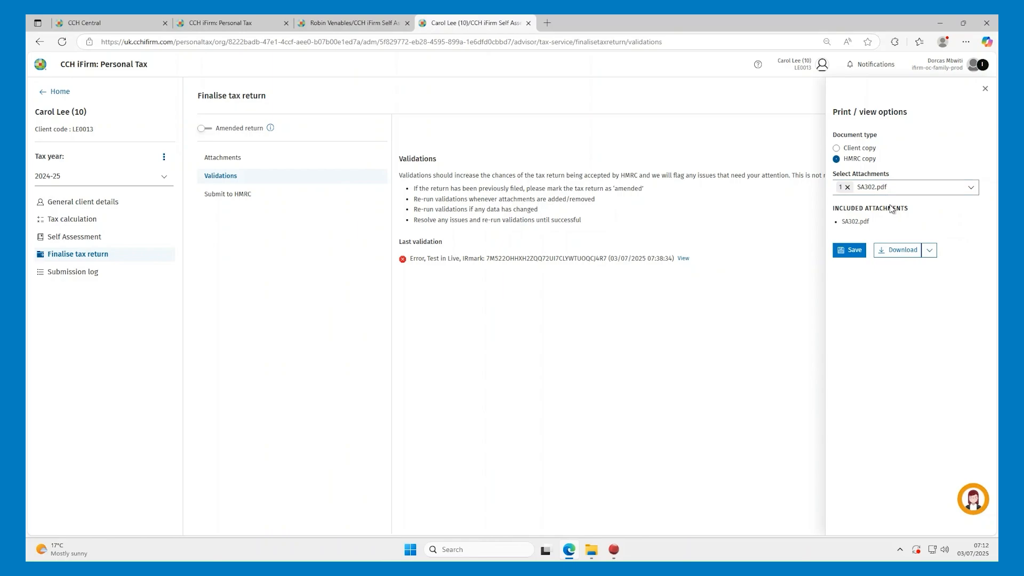
# - Compare the client copy's attachments with the HMRC copy's, save the HMRC copy, and close its generated preview
pyautogui.click(836, 150)
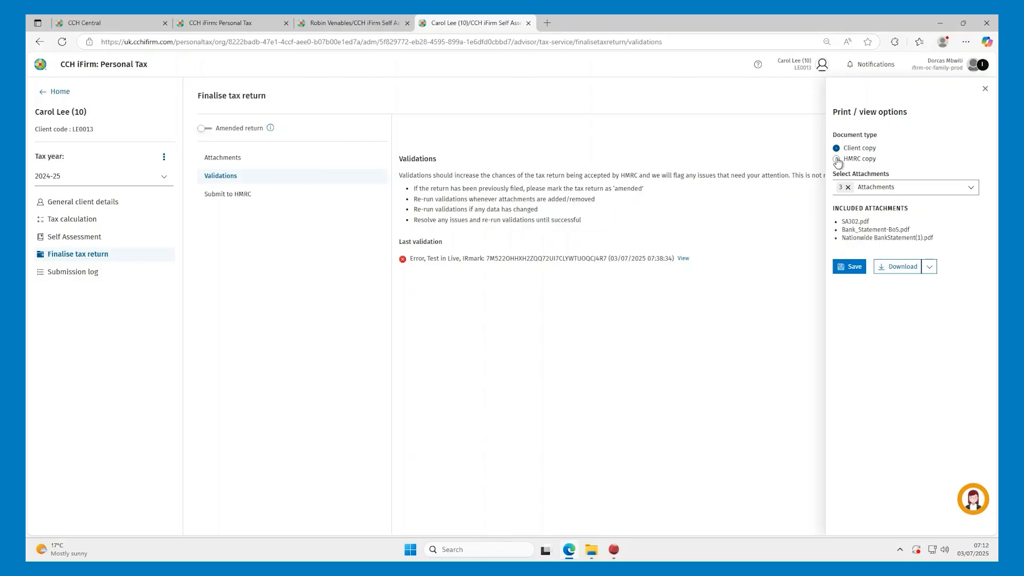
pyautogui.click(836, 159)
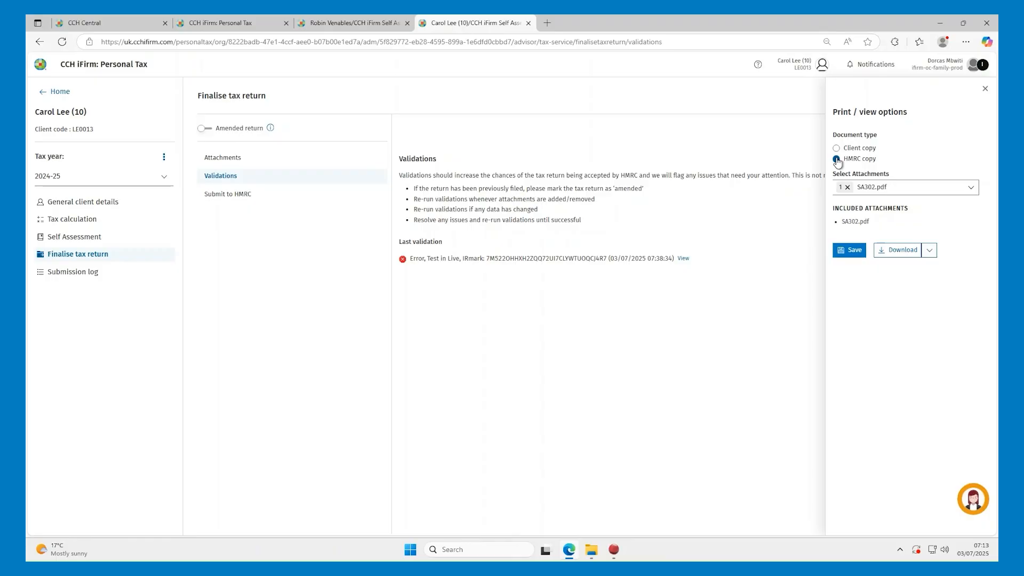
pyautogui.click(856, 251)
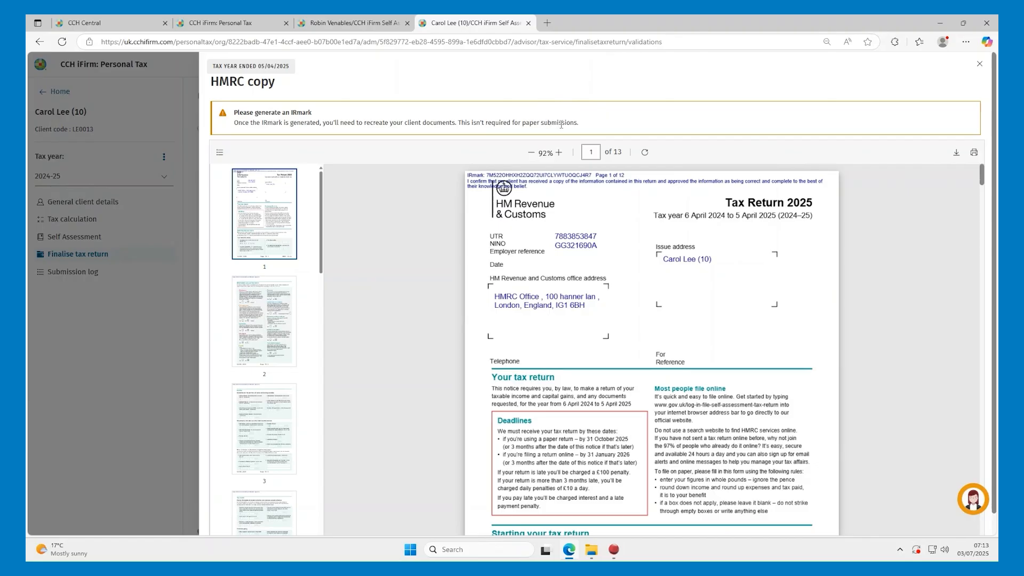
pyautogui.click(980, 66)
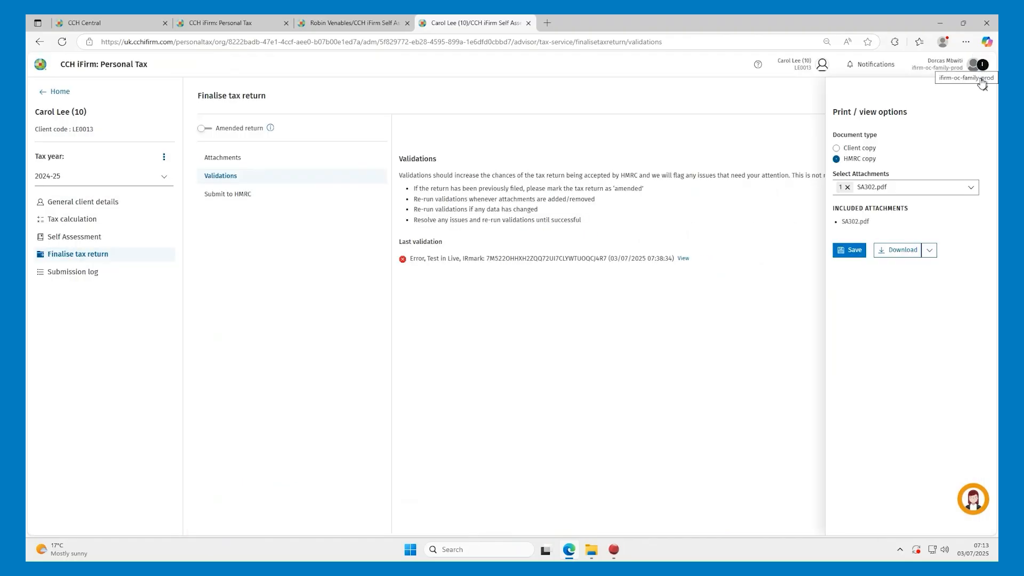
# - Check the download formats offered for the HMRC copy, and return to the client's tax returns in CCH Central
pyautogui.click(931, 251)
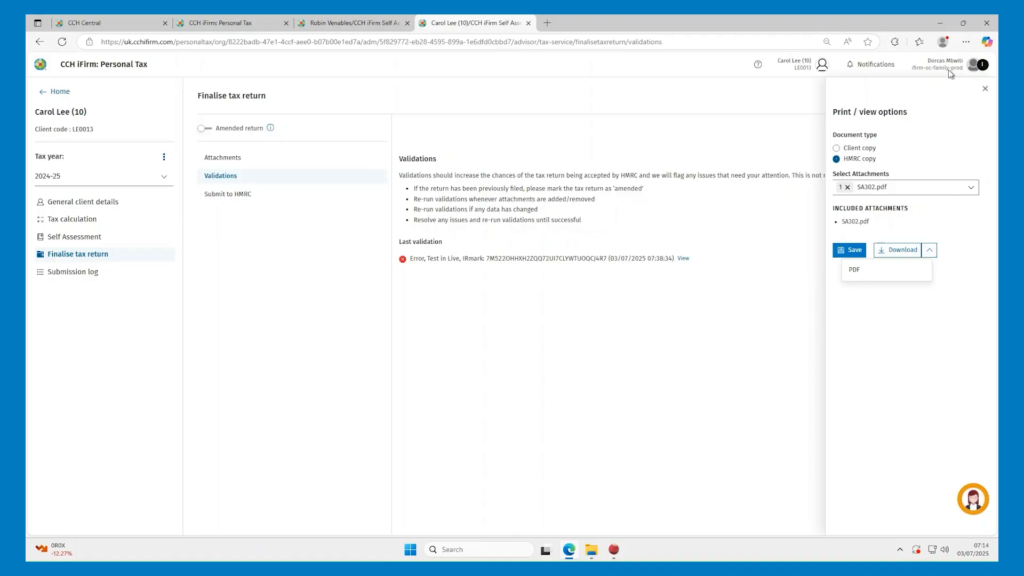
pyautogui.click(939, 23)
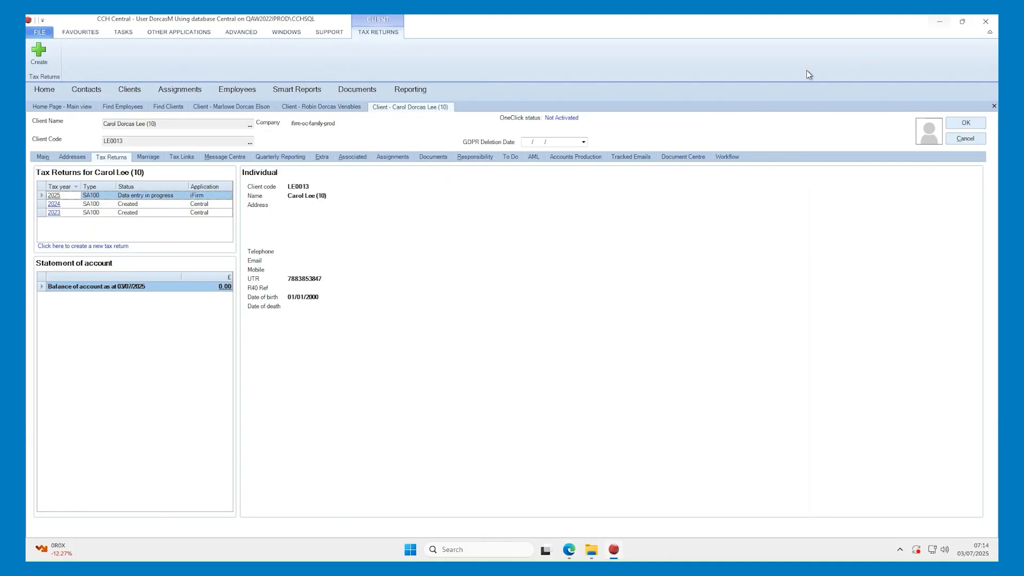